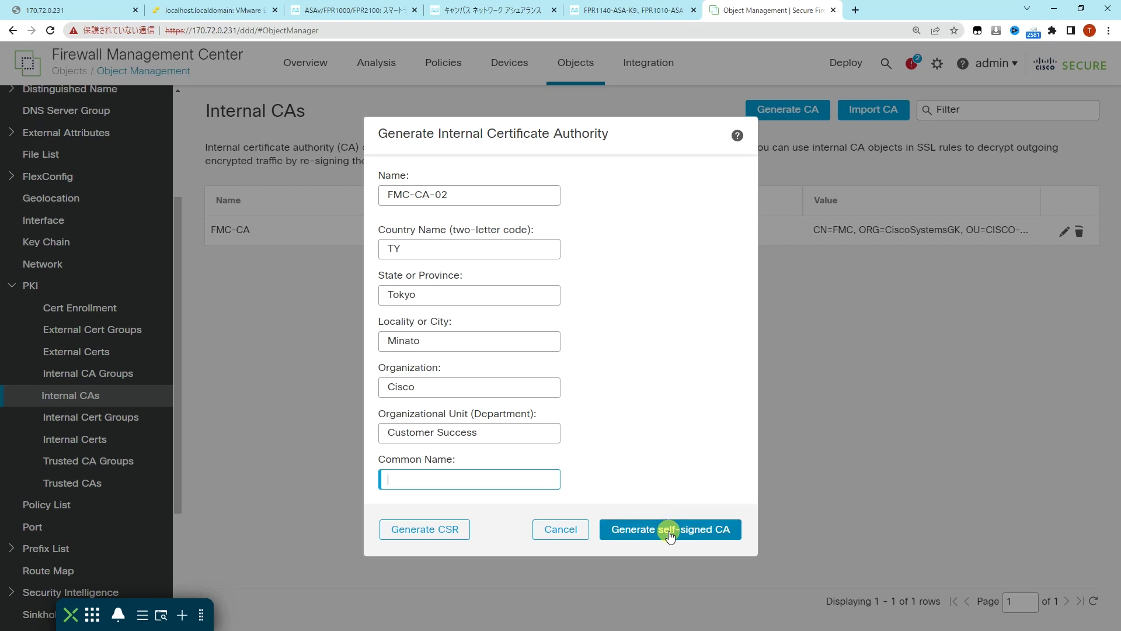
# Step: Generate self-signed CA FMC-CA-02 for Cisco, Customer Success, Minato, Tokyo, country TY
pyautogui.click(670, 535)
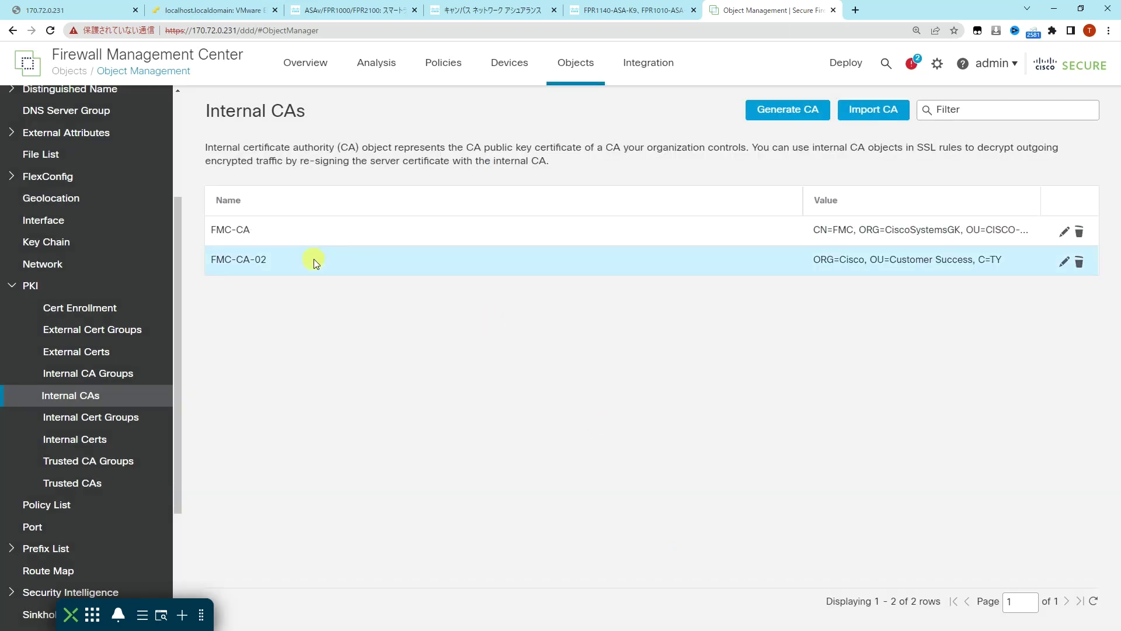
# Step: Download the FMC-CA-02 certificate, protected with a confirmed encryption password
pyautogui.click(1061, 259)
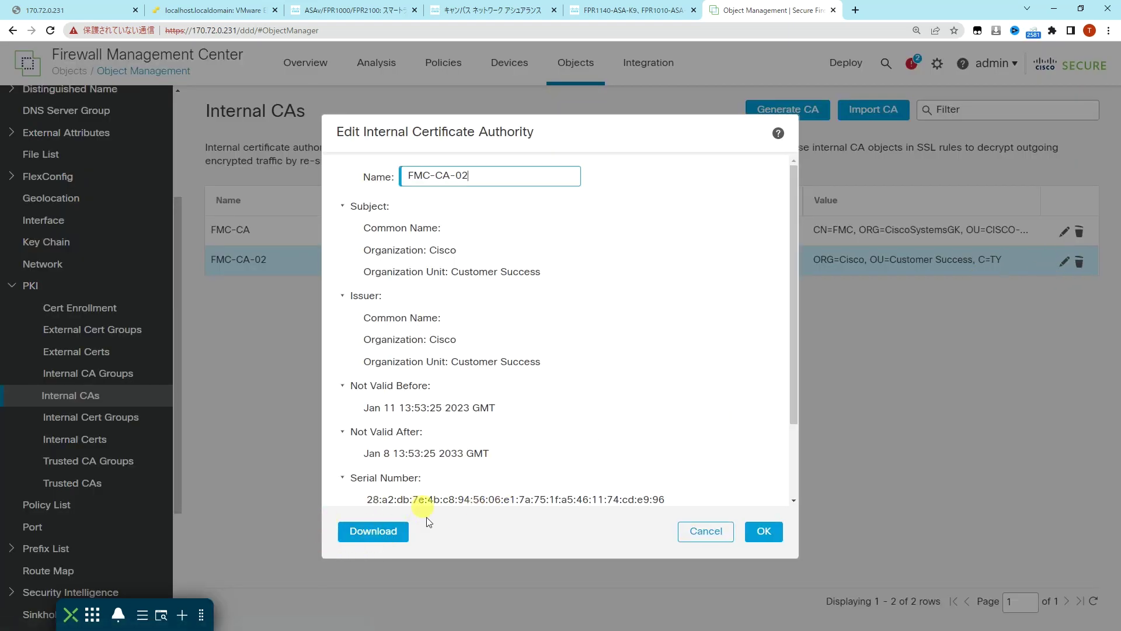
pyautogui.click(395, 537)
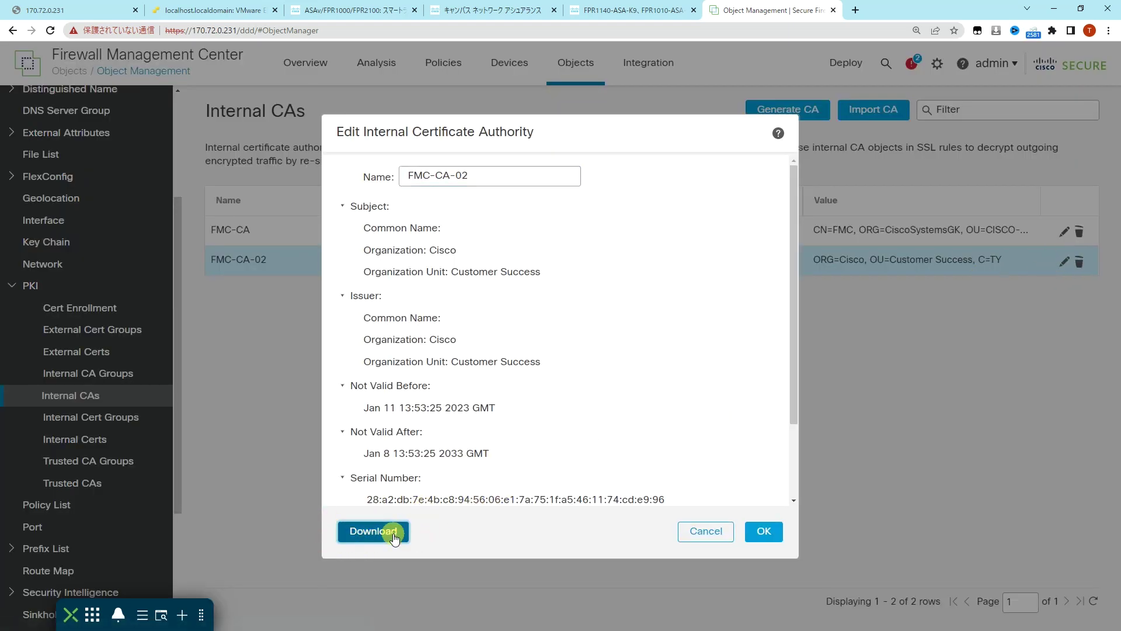
pyautogui.click(542, 304)
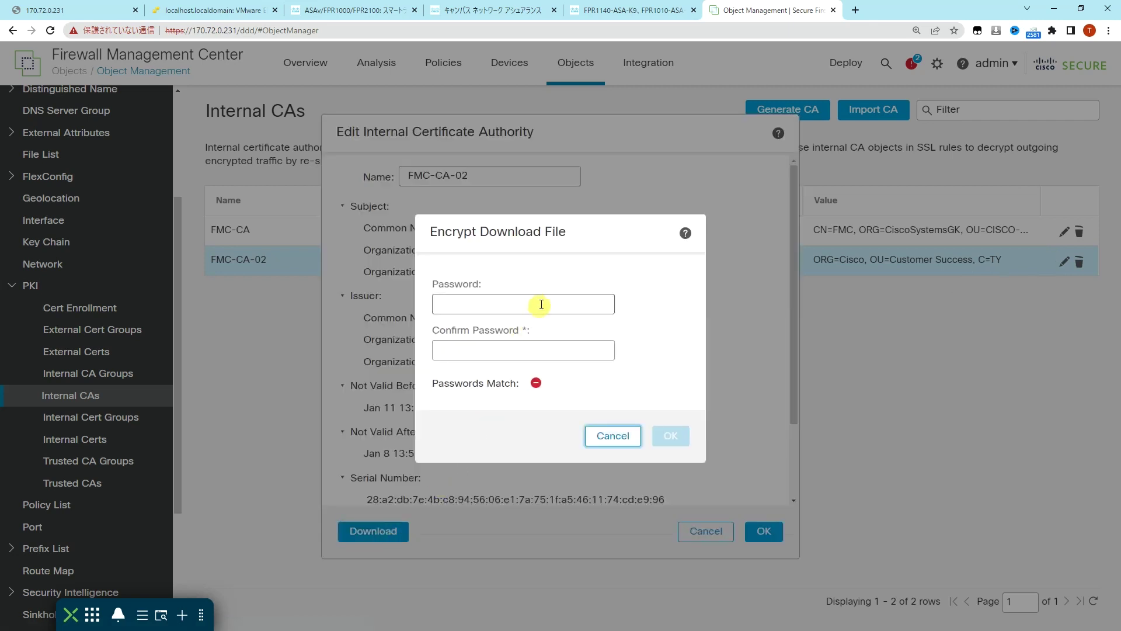
pyautogui.write('cisco')
pyautogui.press('Tab')
pyautogui.write('cisco')
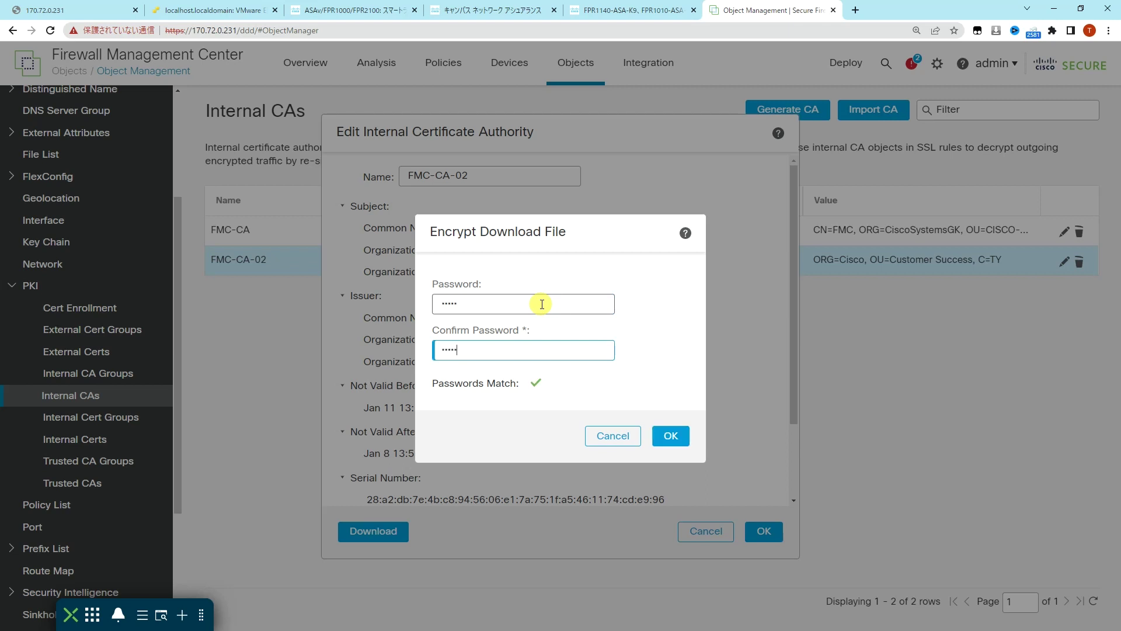
pyautogui.click(671, 436)
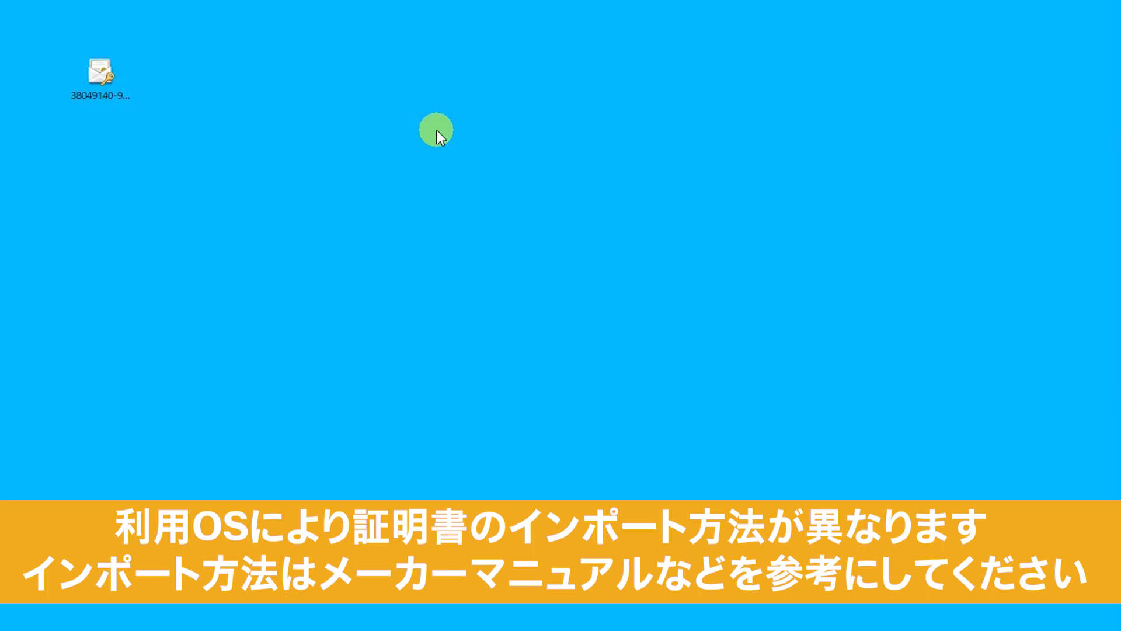
# Step: Open the downloaded FMC-CA-02 certificate file for the current user and enter its key password
pyautogui.doubleClick(92, 75)
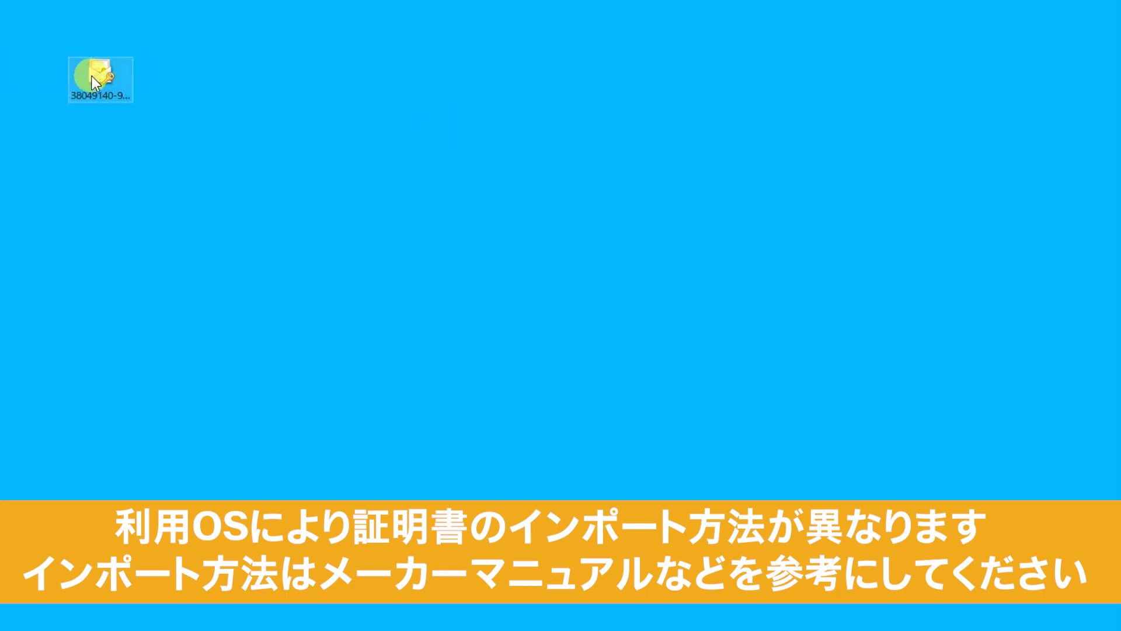
pyautogui.moveTo(314, 107); pyautogui.dragTo(513, 1)
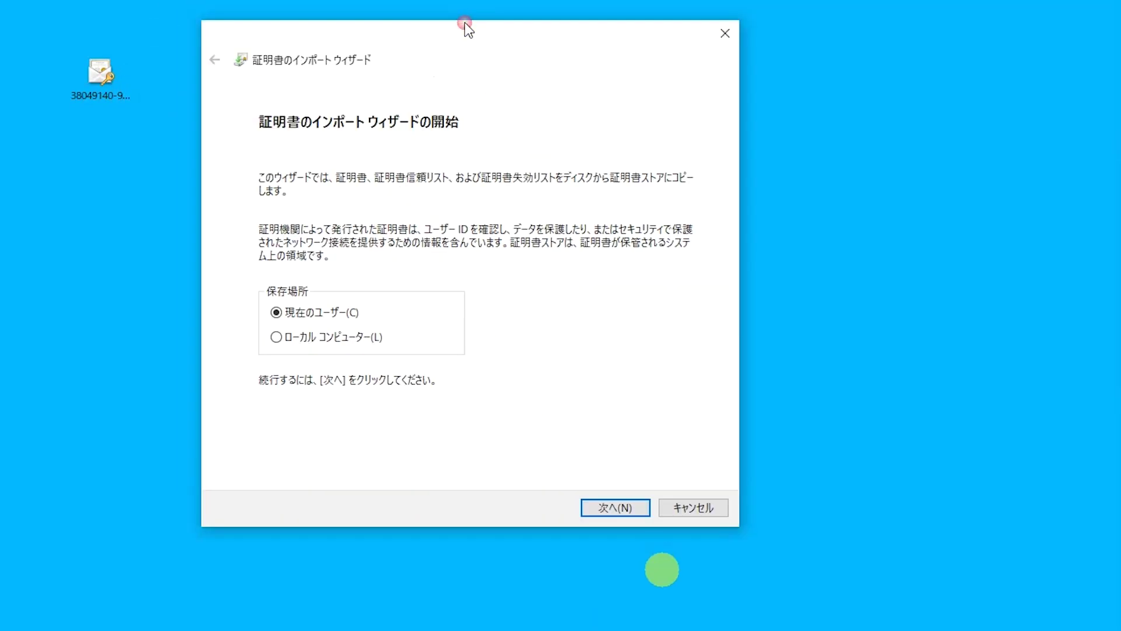
pyautogui.click(617, 500)
pyautogui.click(621, 500)
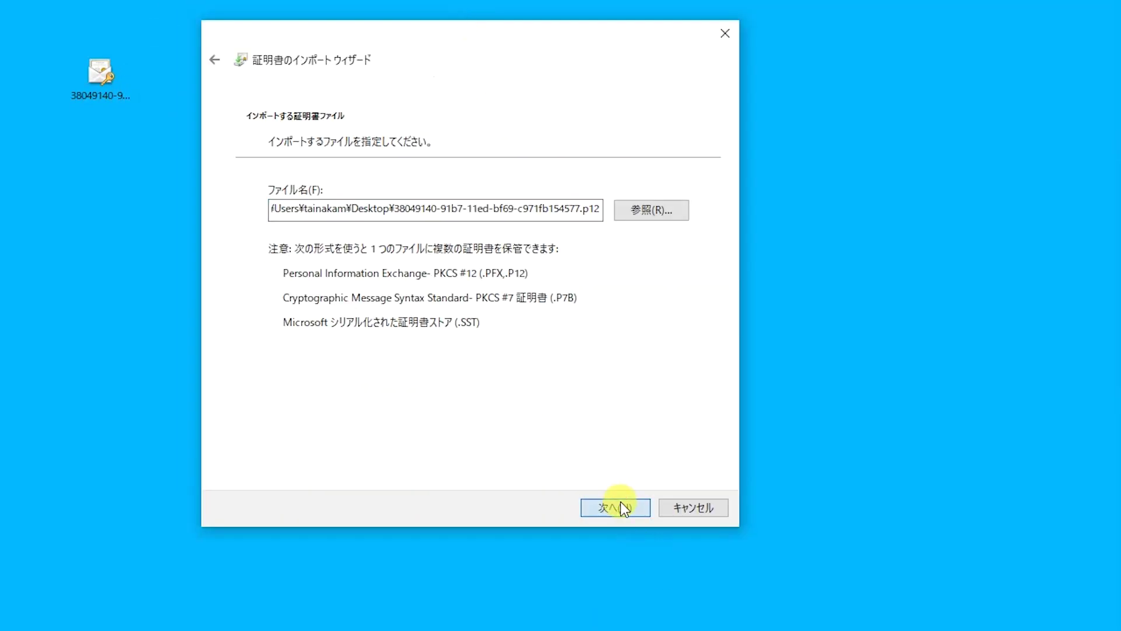
pyautogui.write('*****')
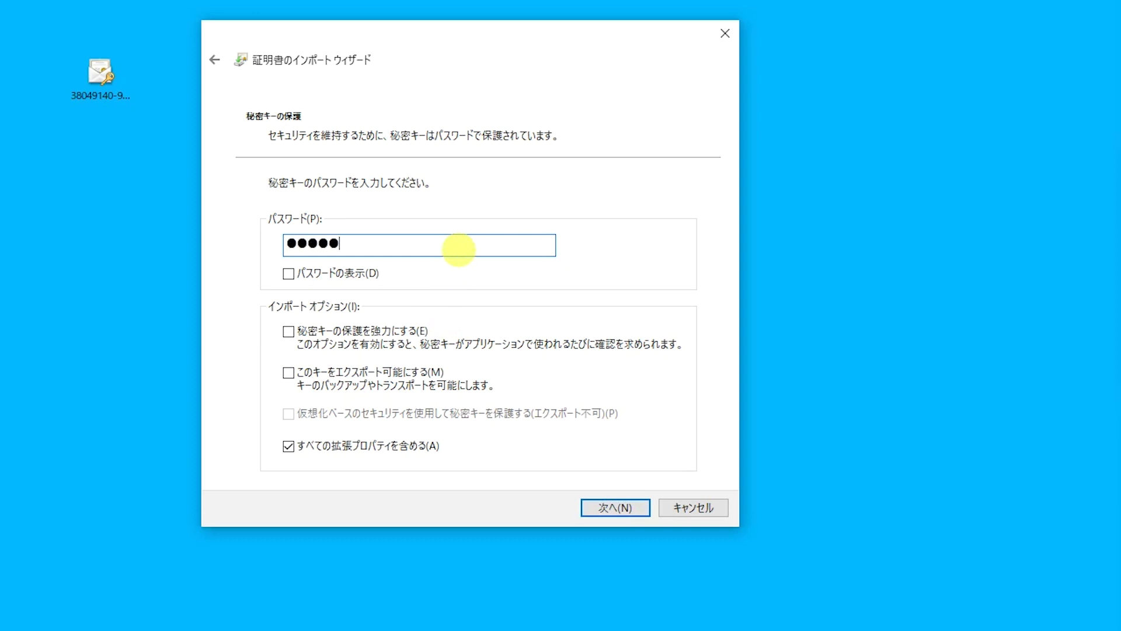
pyautogui.click(293, 272)
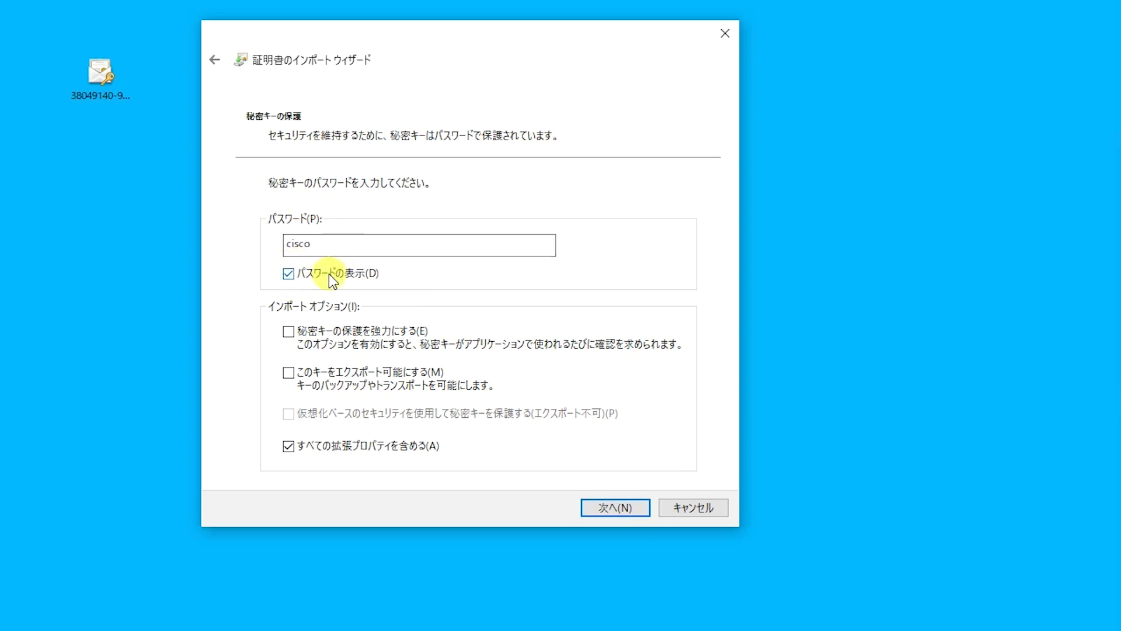
pyautogui.click(619, 511)
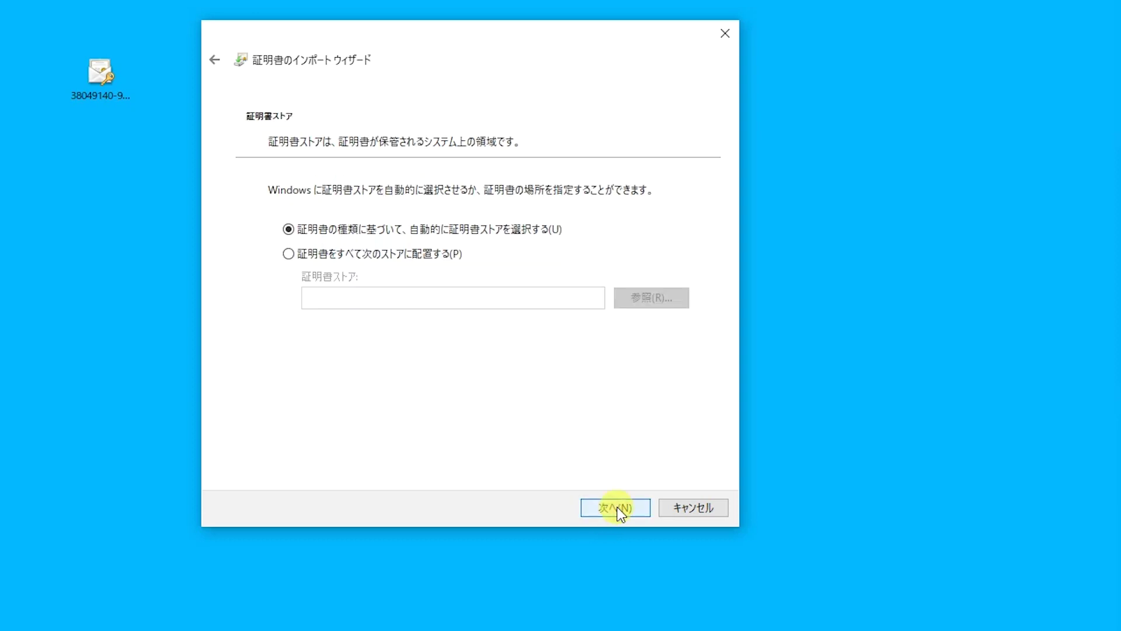
# Step: Place the certificate in Trusted Root Certification Authorities and complete the import
pyautogui.click(380, 255)
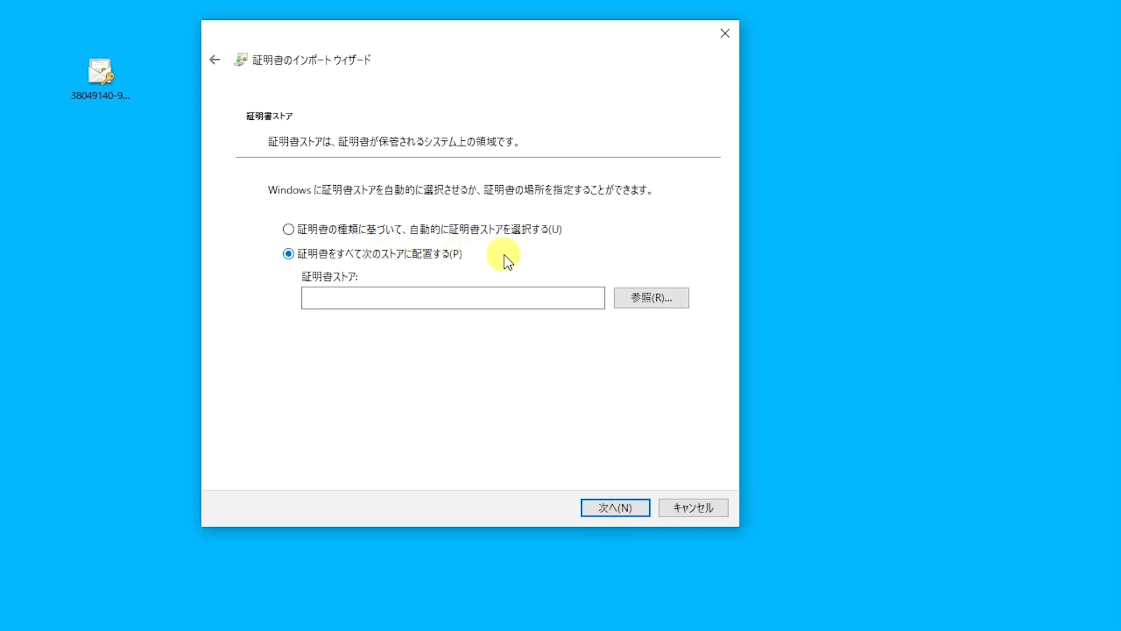
pyautogui.click(640, 296)
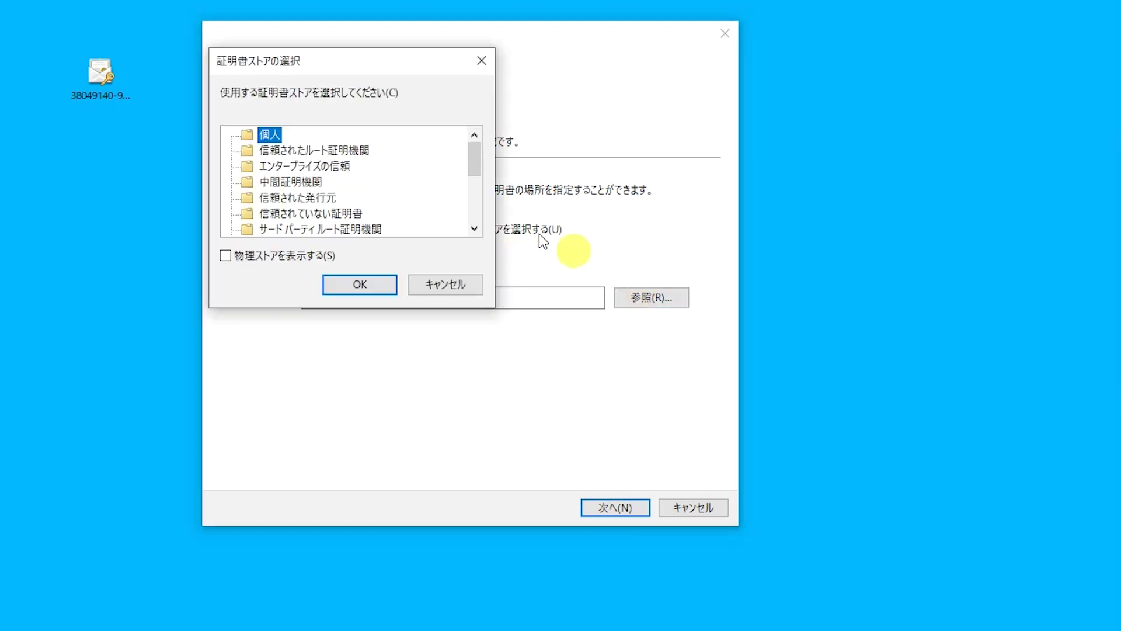
pyautogui.click(366, 153)
pyautogui.click(365, 286)
pyautogui.click(619, 514)
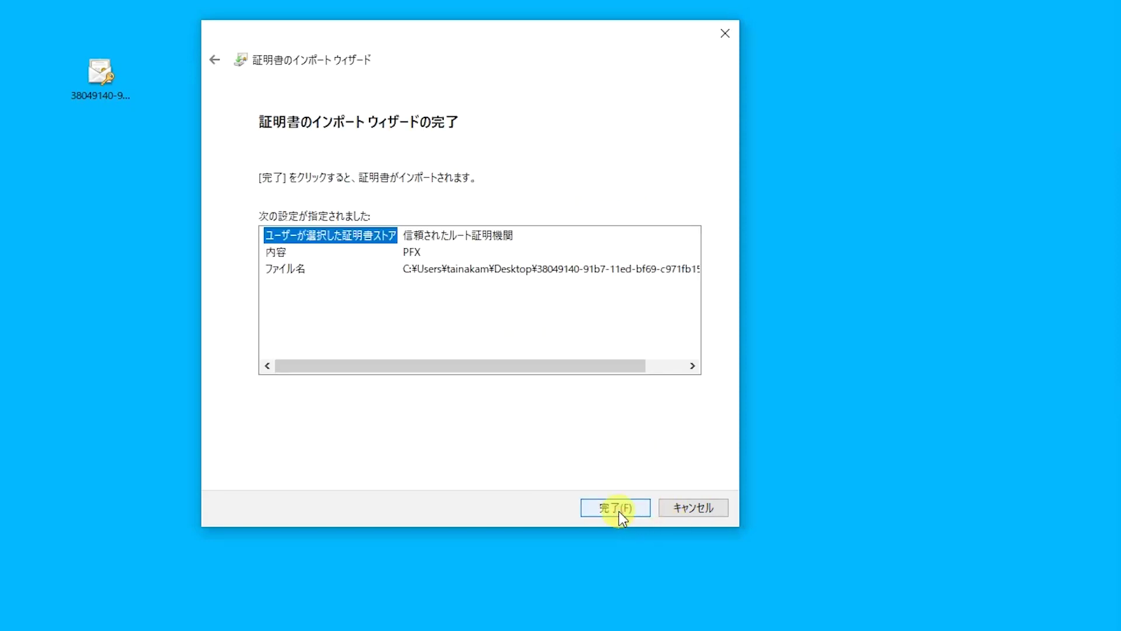
pyautogui.click(620, 512)
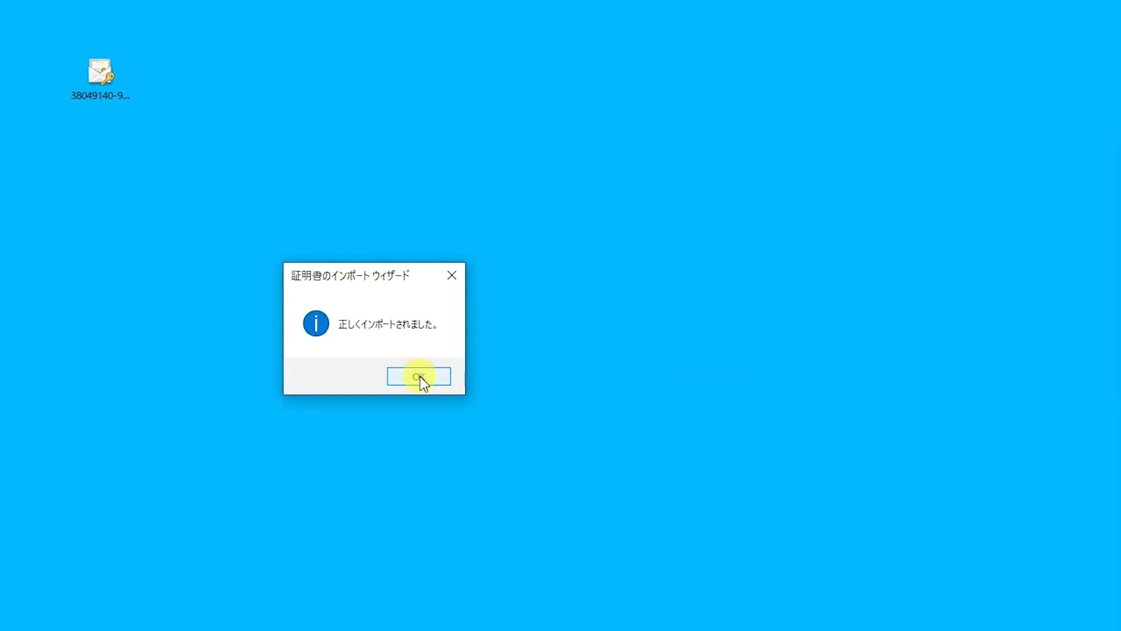
pyautogui.click(419, 376)
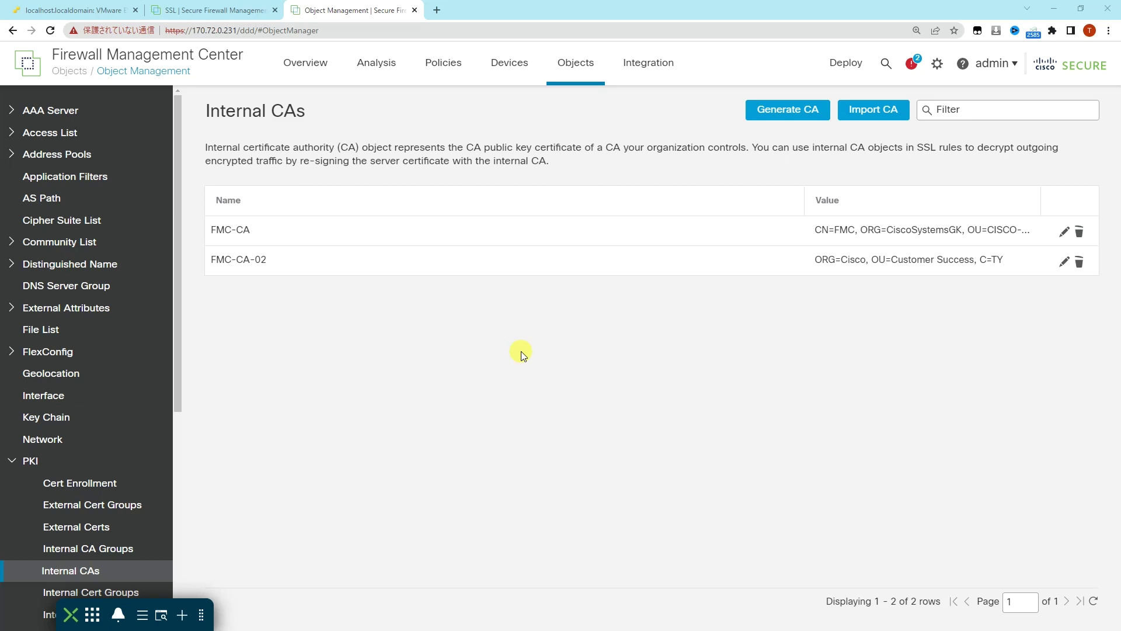
# Step: From the SSL policy list, create and save a new policy named SSL-Policy-02
pyautogui.click(443, 65)
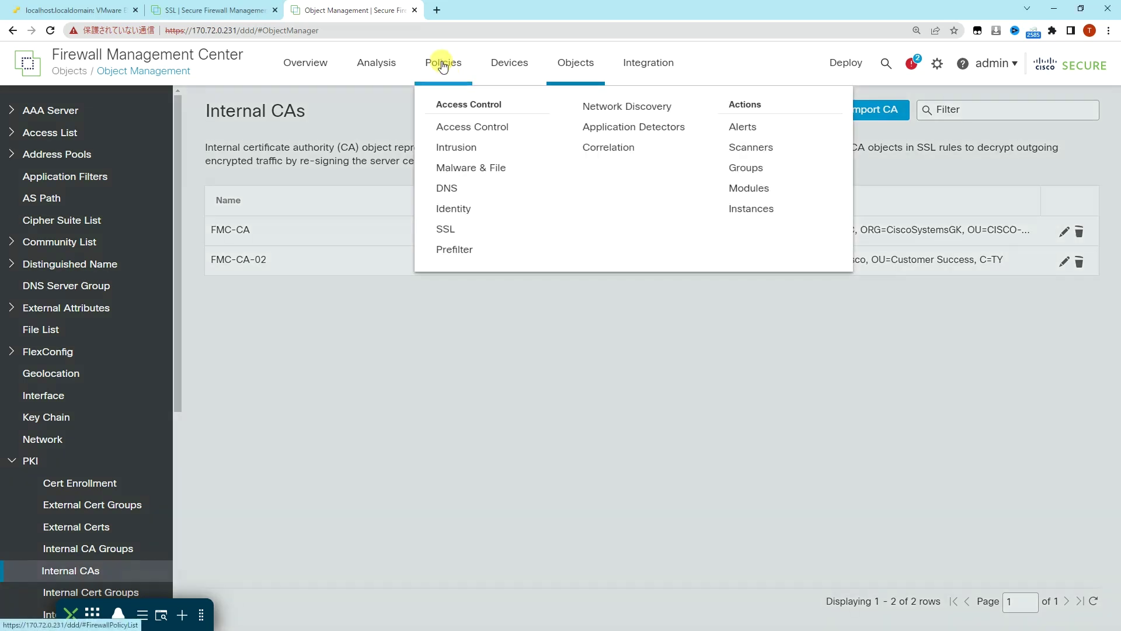
pyautogui.click(449, 228)
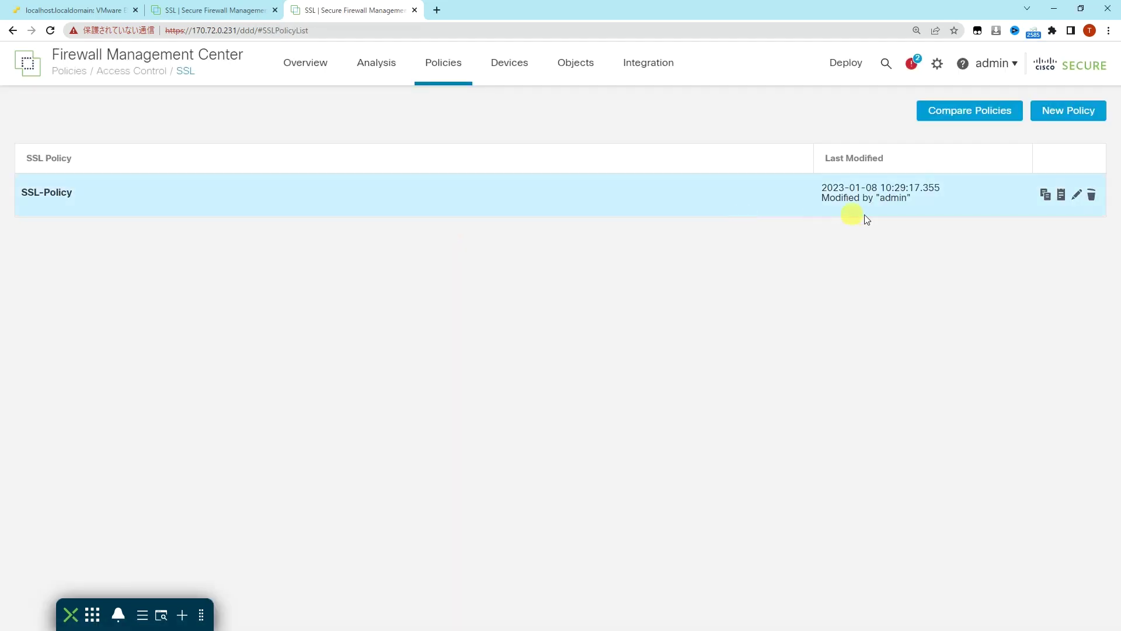
pyautogui.click(1068, 112)
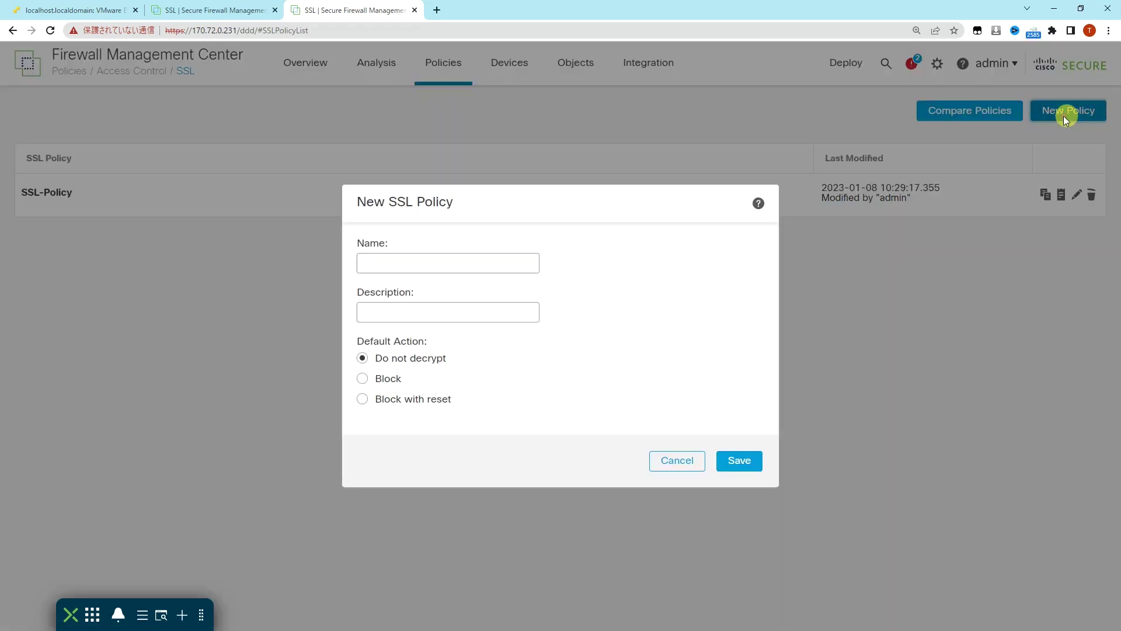
pyautogui.write('SSL')
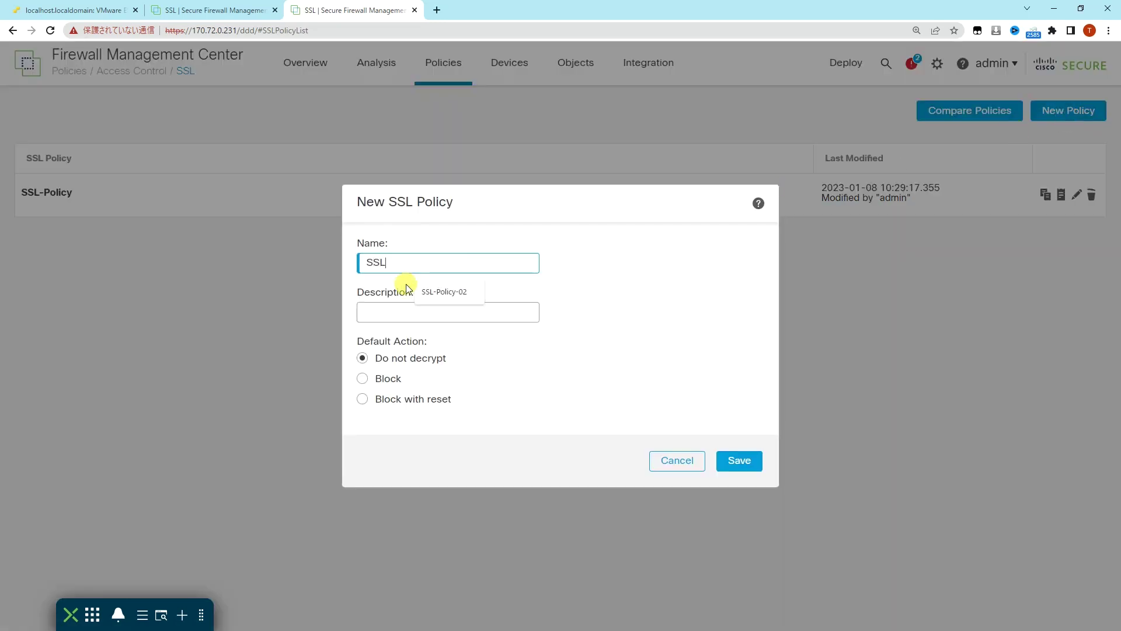
pyautogui.write('-Policy-02')
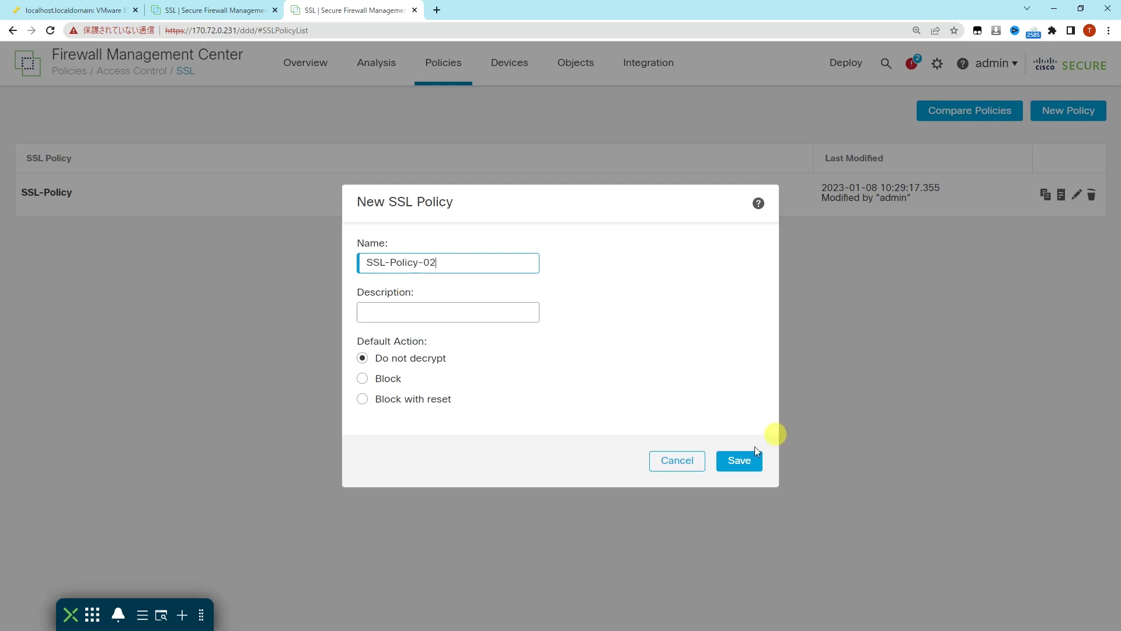
pyautogui.click(737, 460)
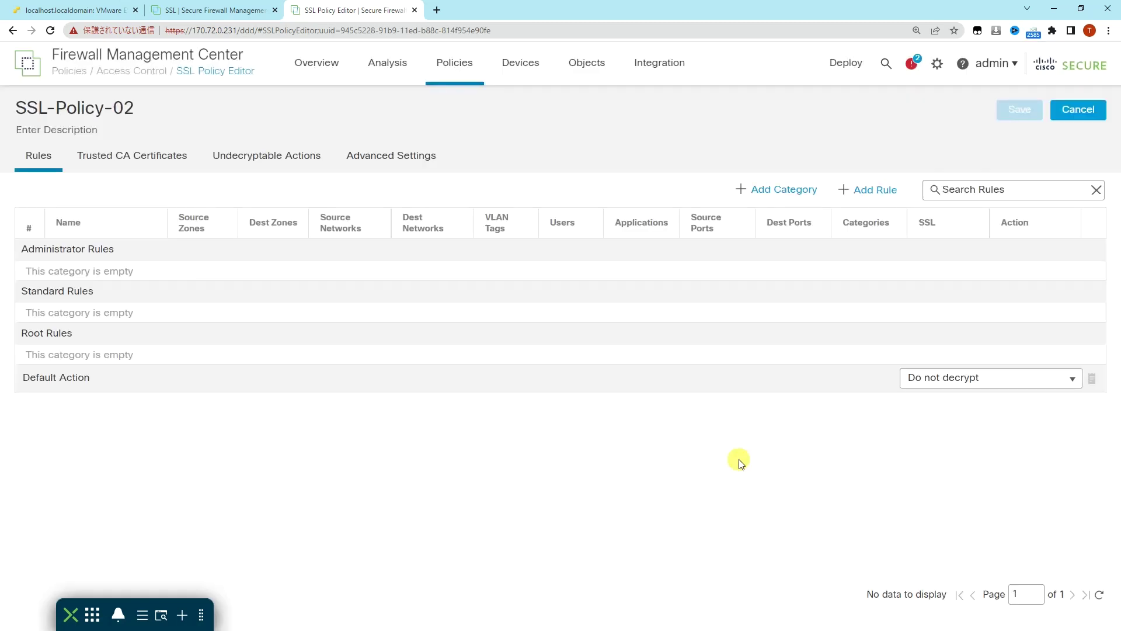
# Step: Add rule 192.168.0.201-Decrypt with action Decrypt - Resign using FMC-CA-02
pyautogui.click(867, 189)
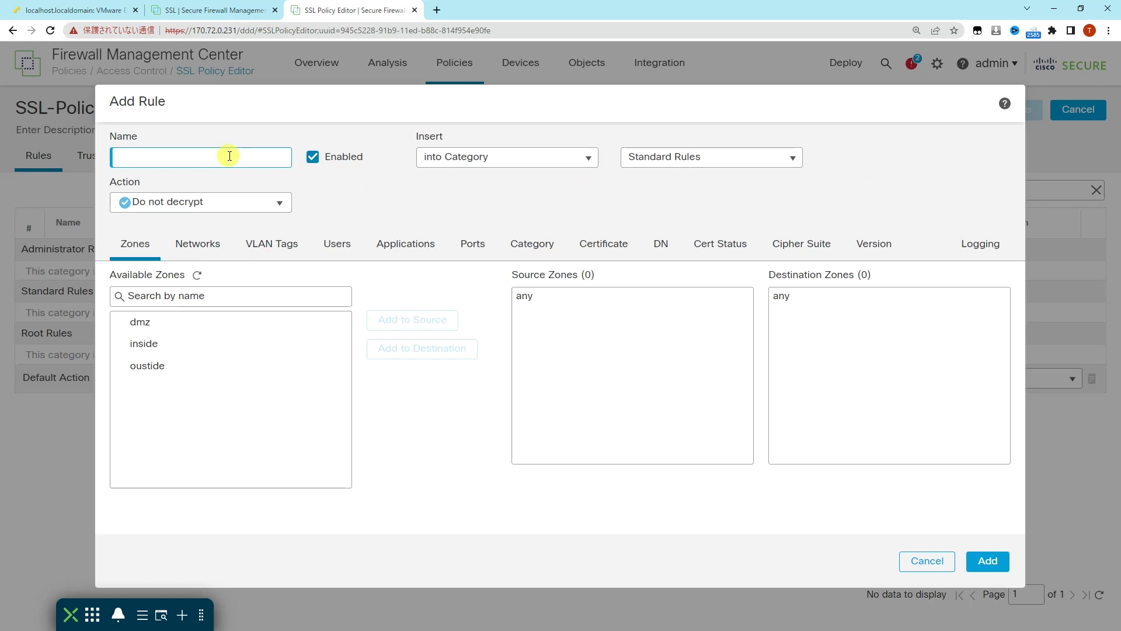
pyautogui.write('192.168.0')
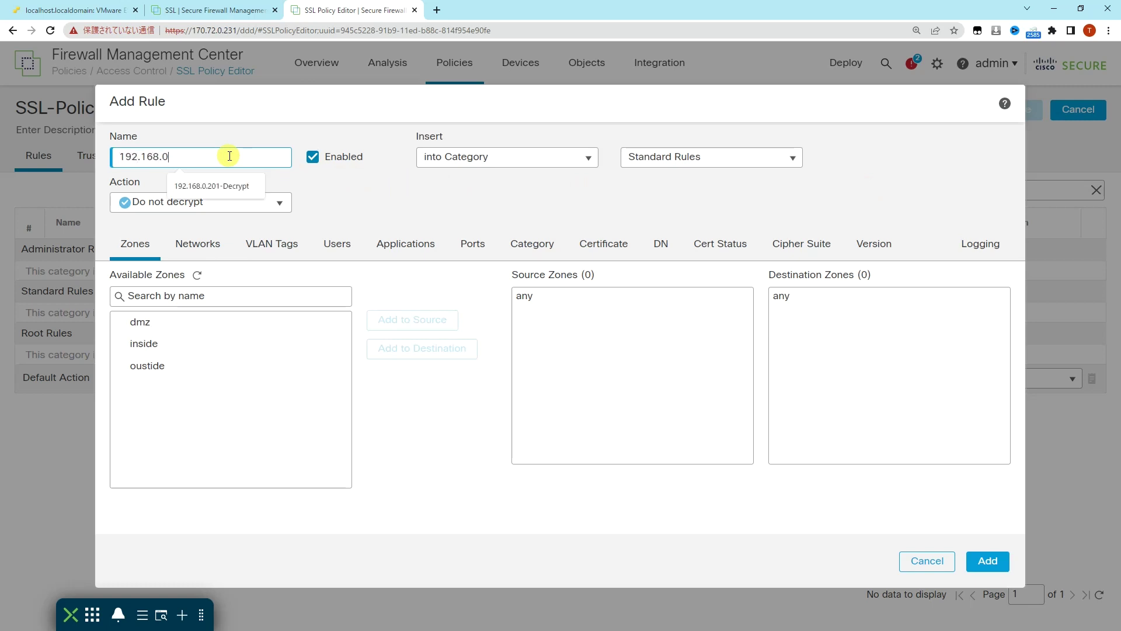
pyautogui.write('.201-Decyrpt')
pyautogui.press('BackSpace')
pyautogui.press('BackSpace')
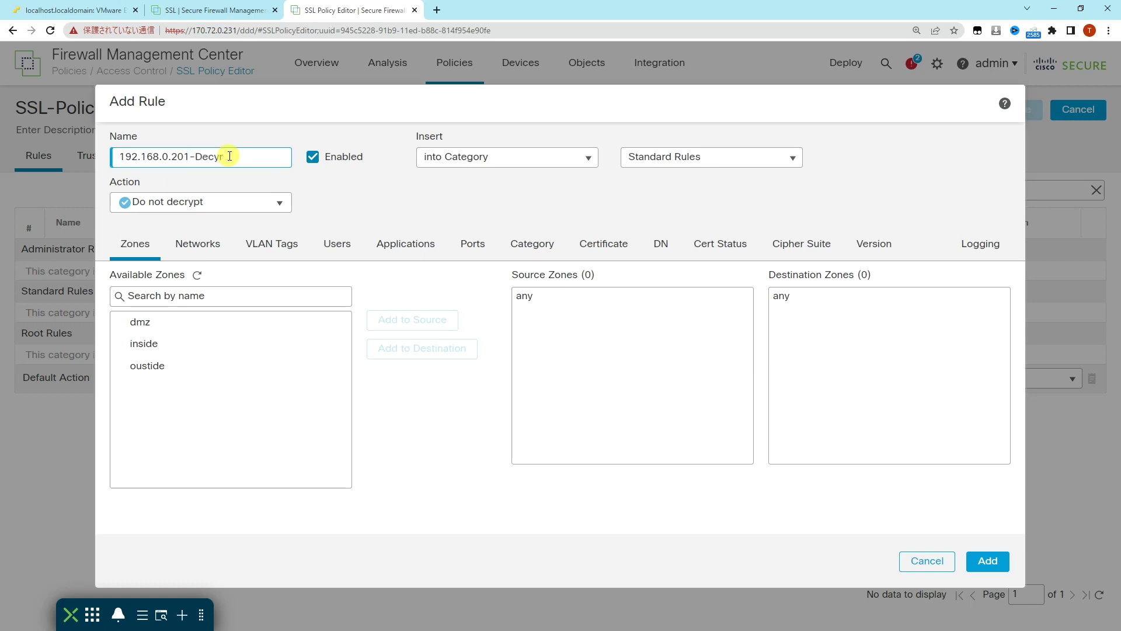
pyautogui.press('BackSpace')
pyautogui.press('BackSpace')
pyautogui.write('rypt')
pyautogui.click(226, 203)
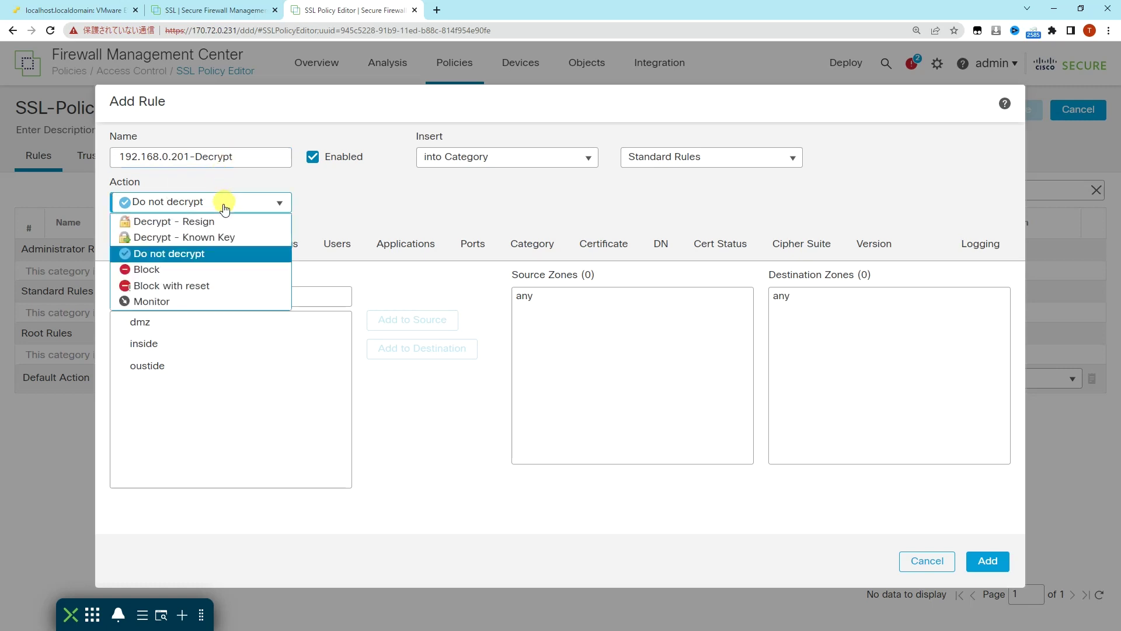
pyautogui.click(215, 221)
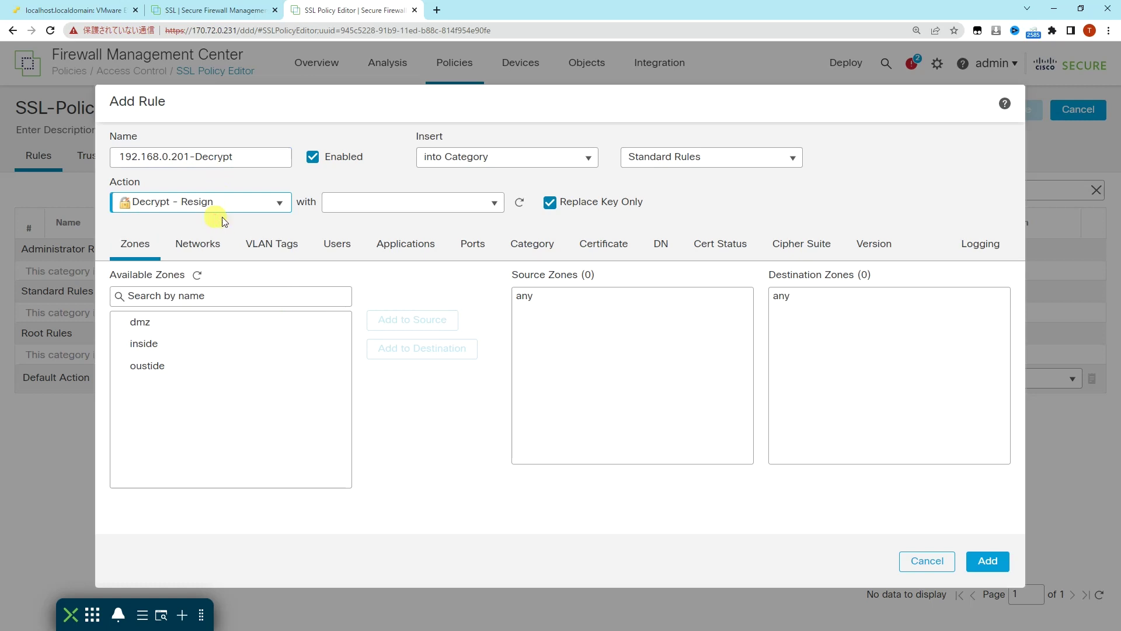
pyautogui.click(424, 203)
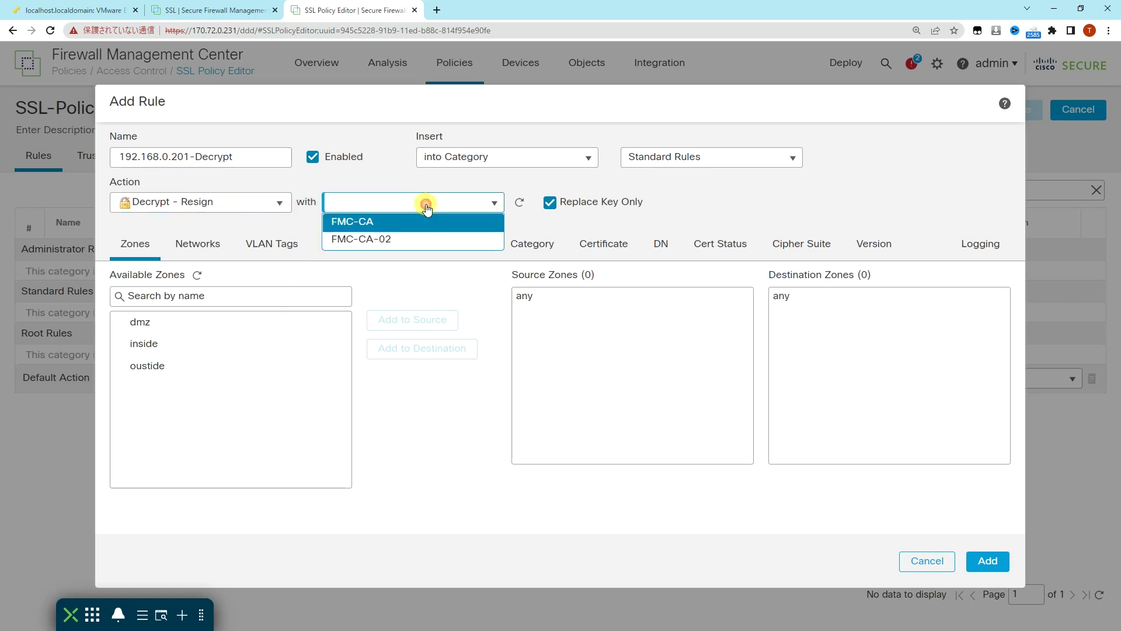
pyautogui.click(421, 241)
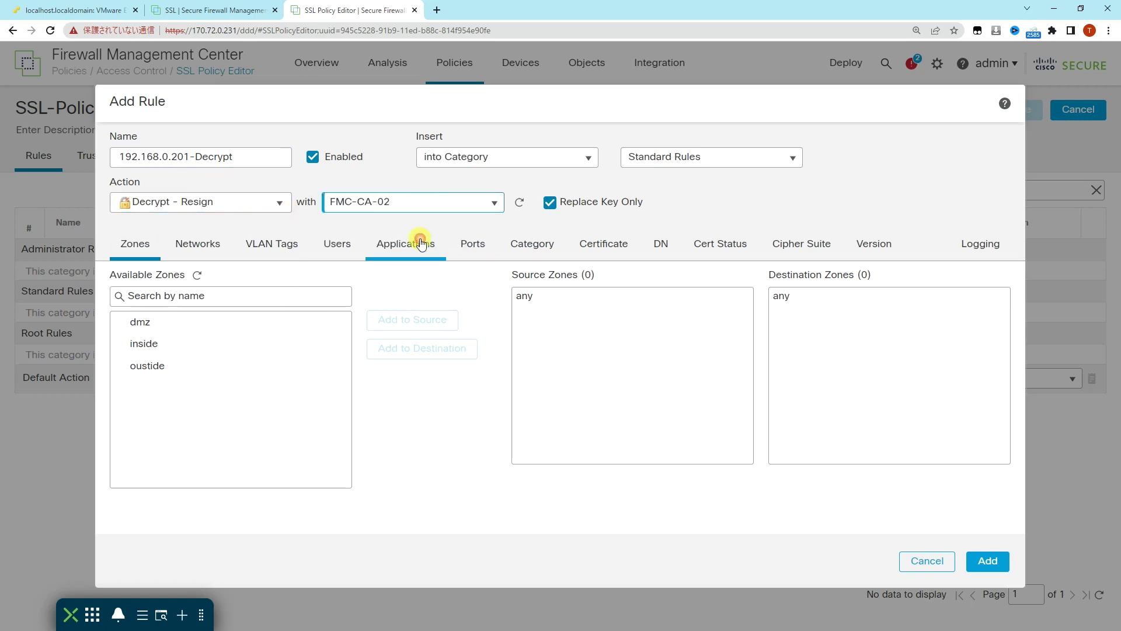
# Step: Set the rule's source network to 192.168.0.201
pyautogui.click(219, 248)
pyautogui.click(652, 479)
pyautogui.write('192.16')
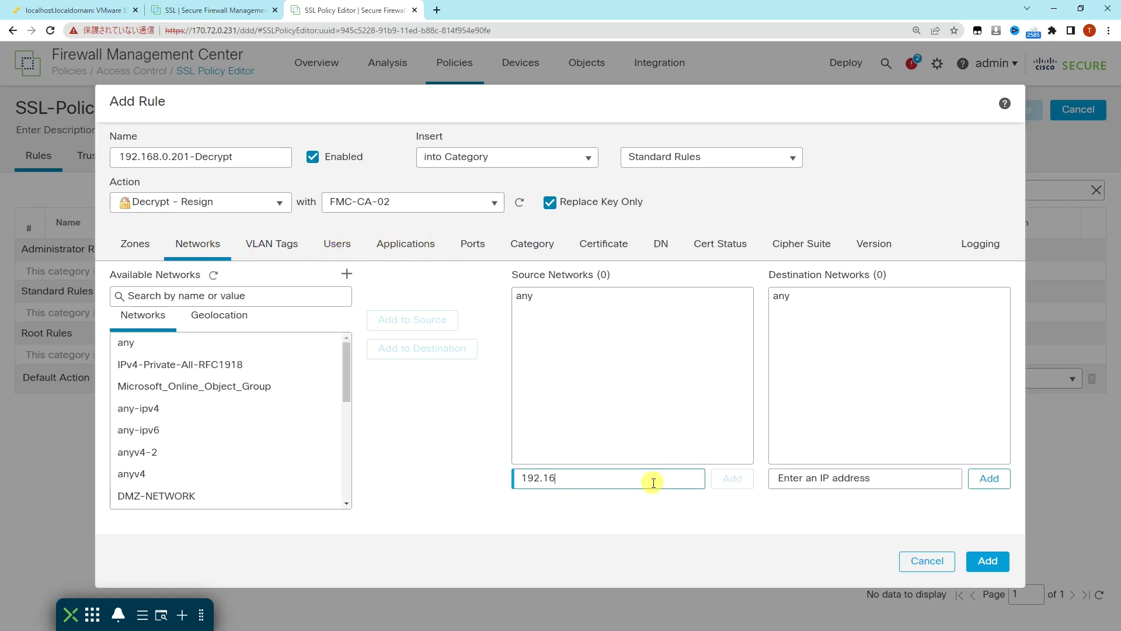
pyautogui.write('8.0.201')
pyautogui.click(717, 486)
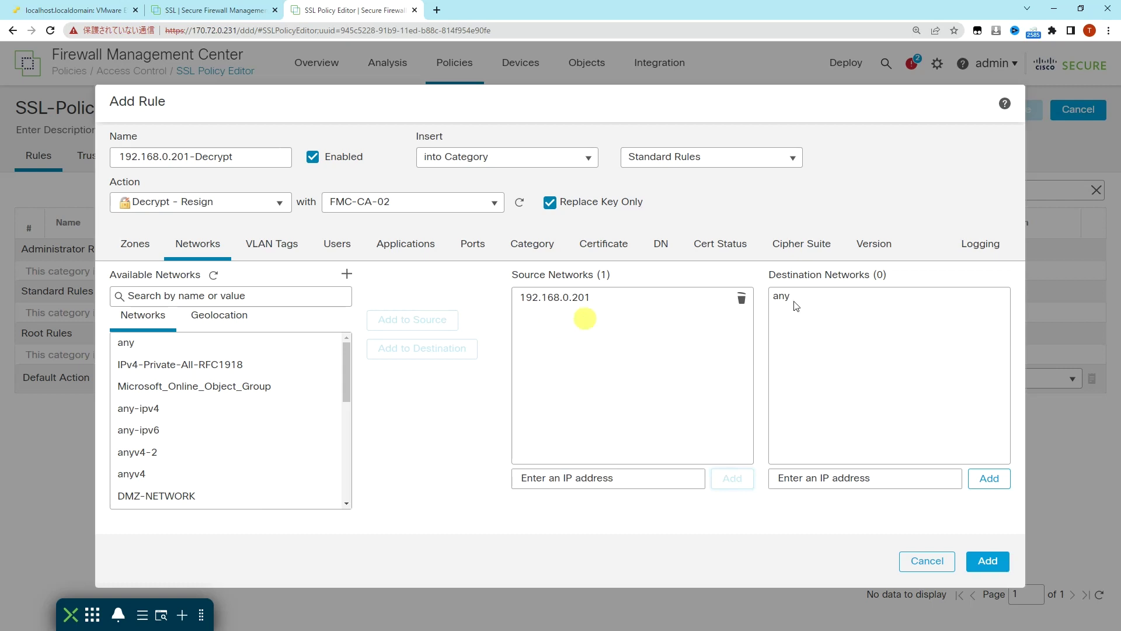
pyautogui.click(983, 245)
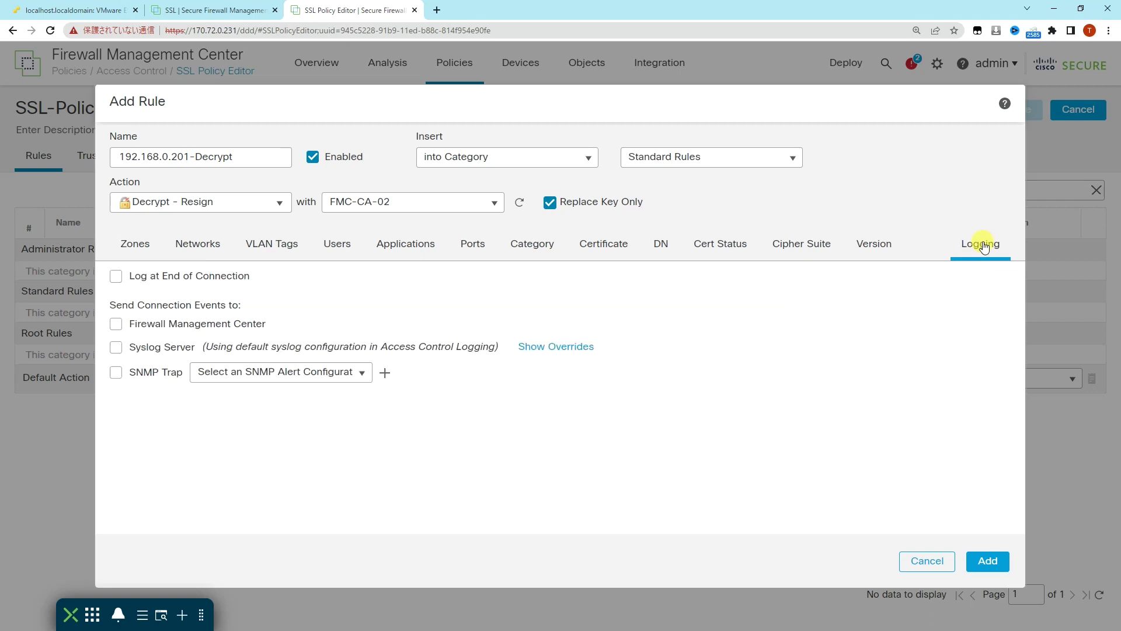
# Step: Enable Log at End of Connection, add the 192.168.0.201-Decrypt rule, and save SSL-Policy-02
pyautogui.click(233, 276)
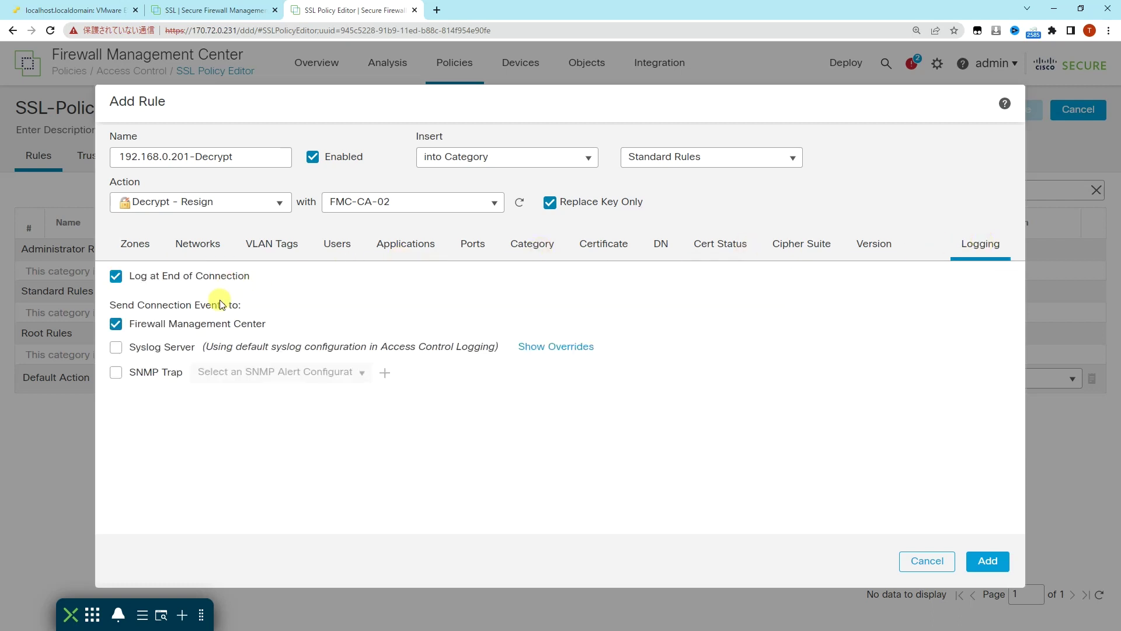
pyautogui.click(989, 562)
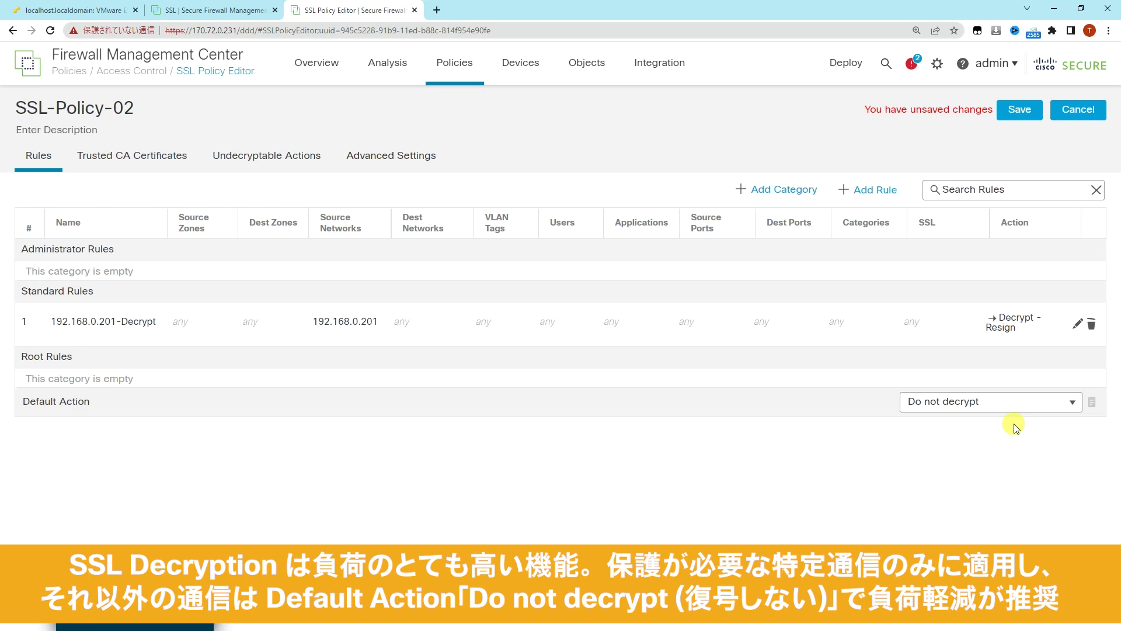
pyautogui.click(1016, 114)
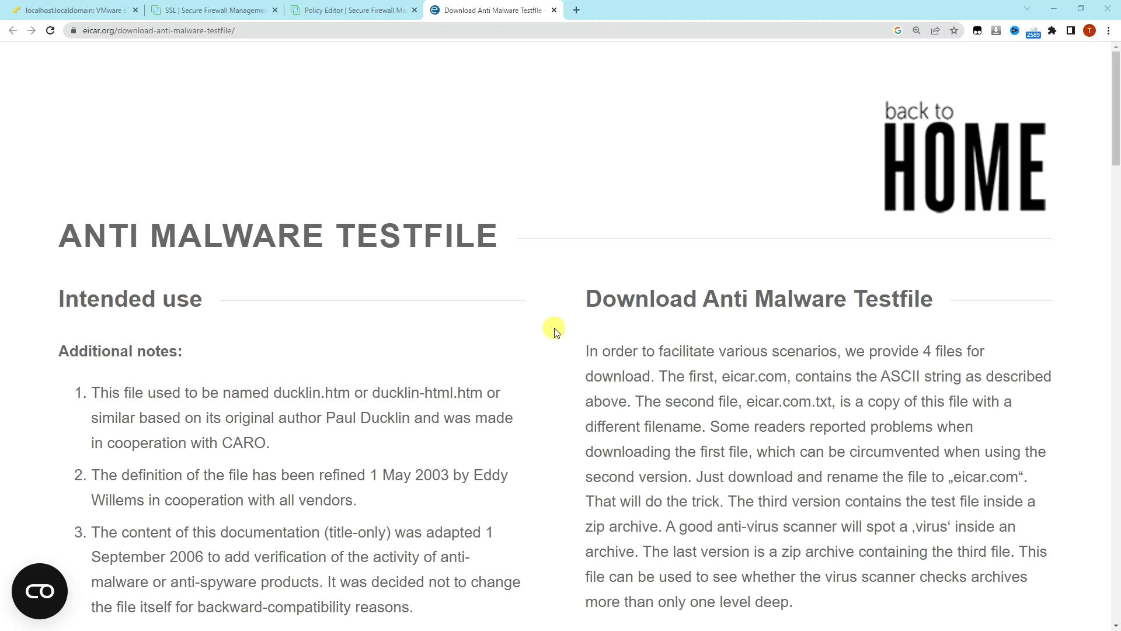
# Step: Try downloading eicar.com.txt over HTTPS, get ERR_CONNECTION_RESET, then return to the SSL policy list
pyautogui.scroll(-5, 558, 334)
pyautogui.scroll(-9, 562, 336)
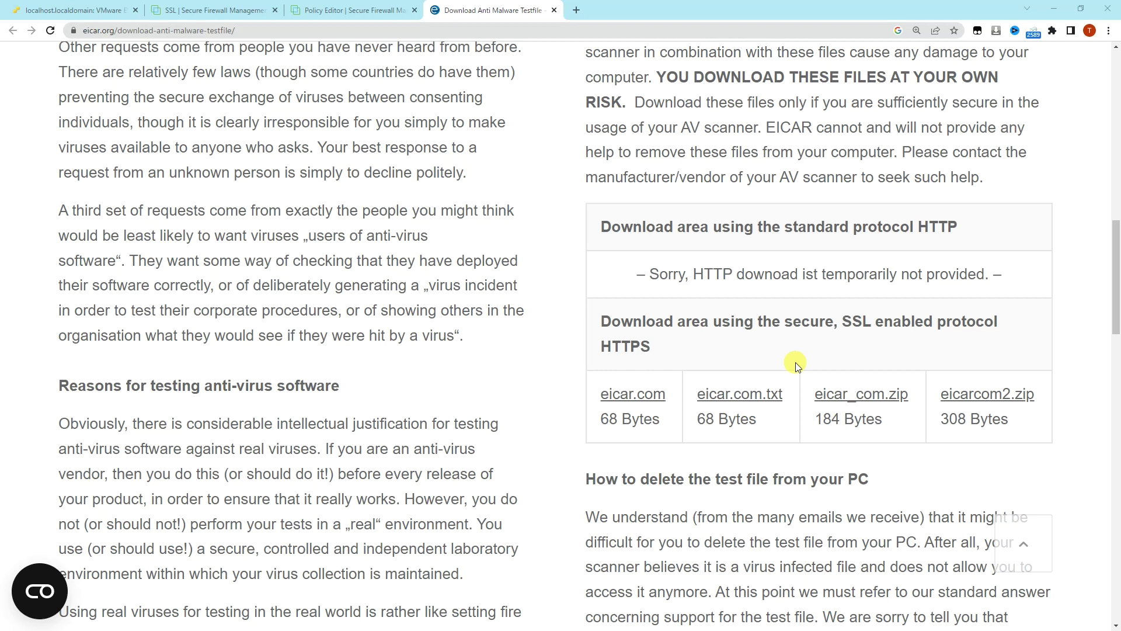
pyautogui.click(759, 392)
pyautogui.click(759, 394)
pyautogui.click(759, 395)
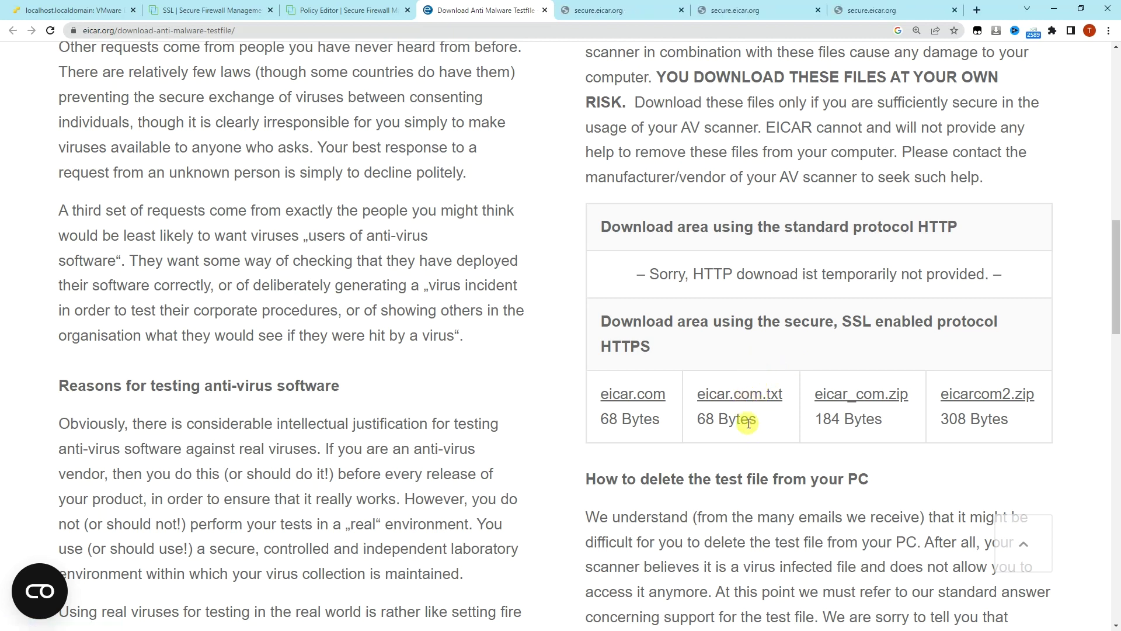
pyautogui.click(608, 11)
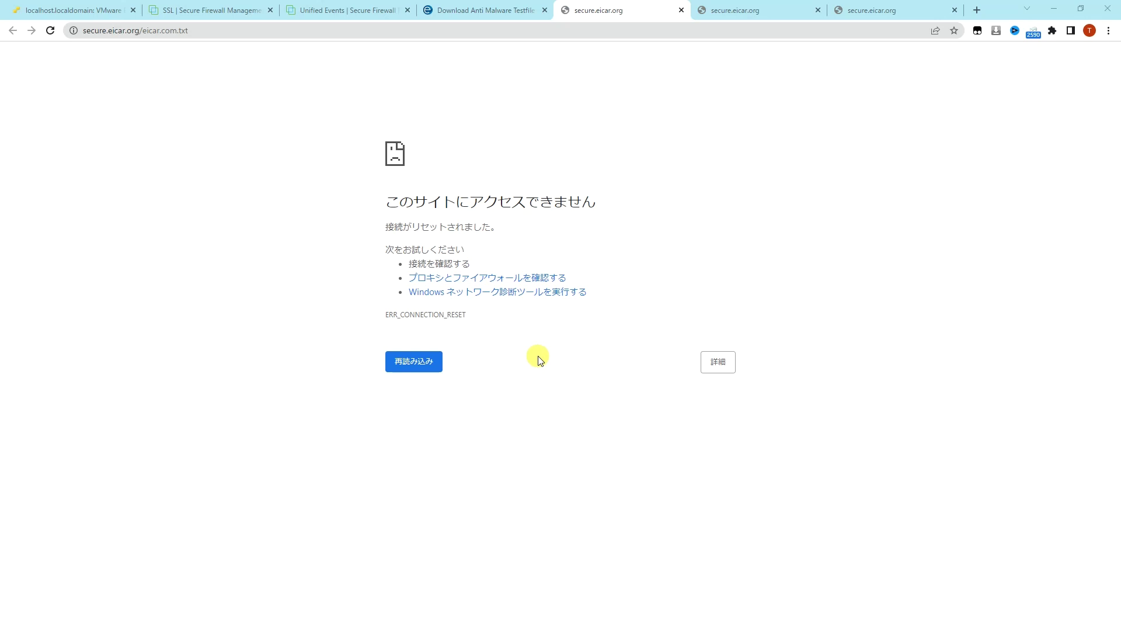
pyautogui.click(187, 9)
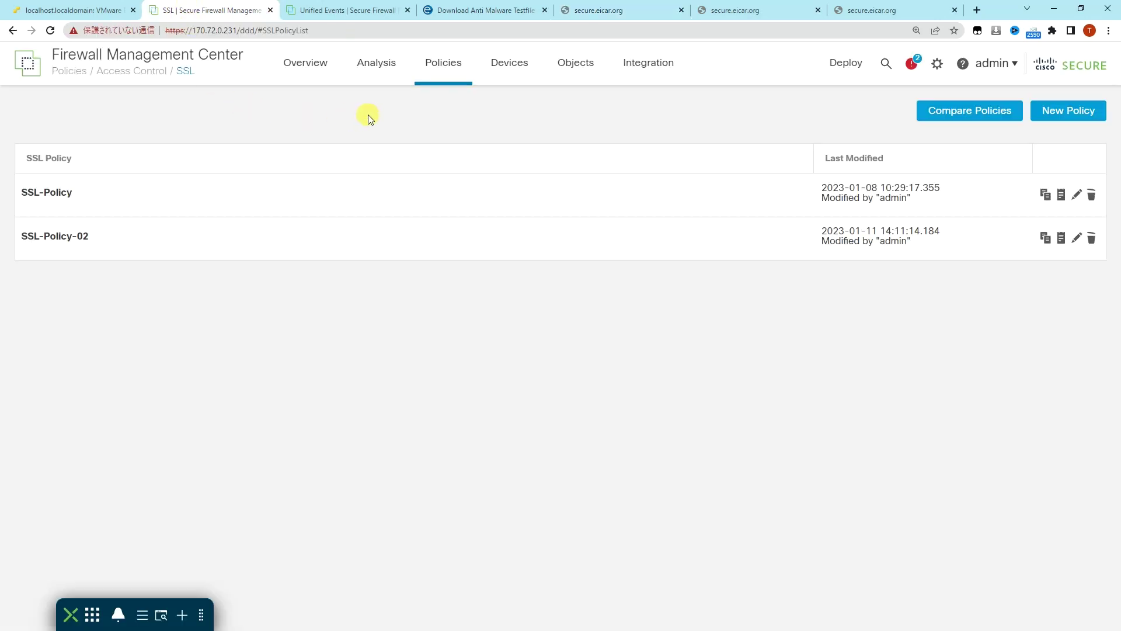
# Step: Expand the eicar.com.txt Malware Block event in Unified Events, showing Decrypt (Resign) SSL status
pyautogui.moveTo(378, 61)
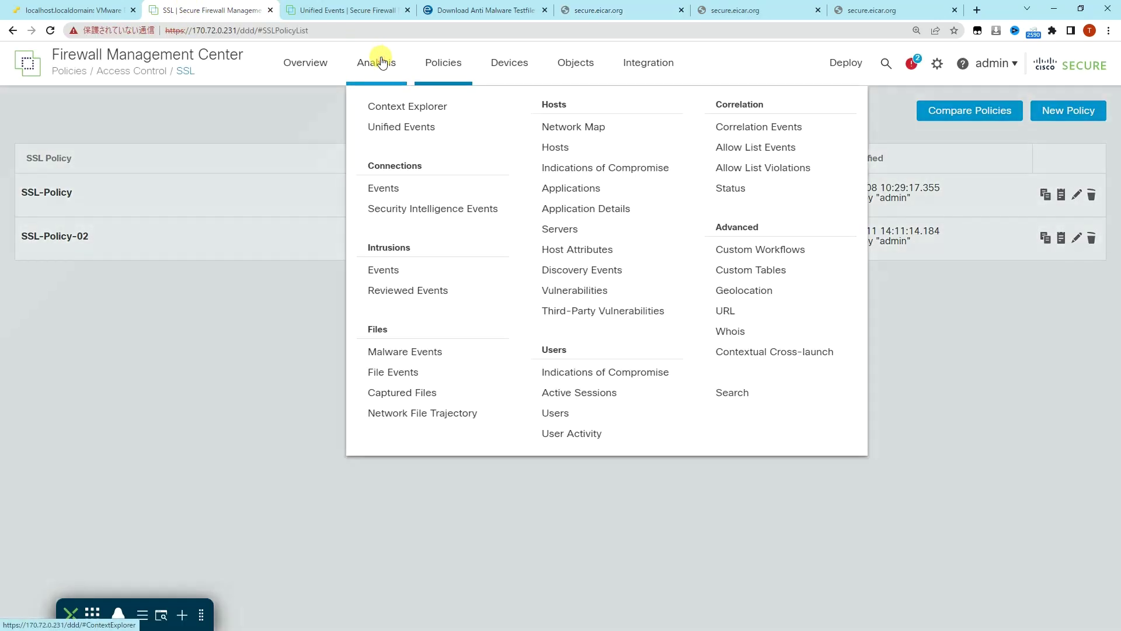
pyautogui.click(386, 125)
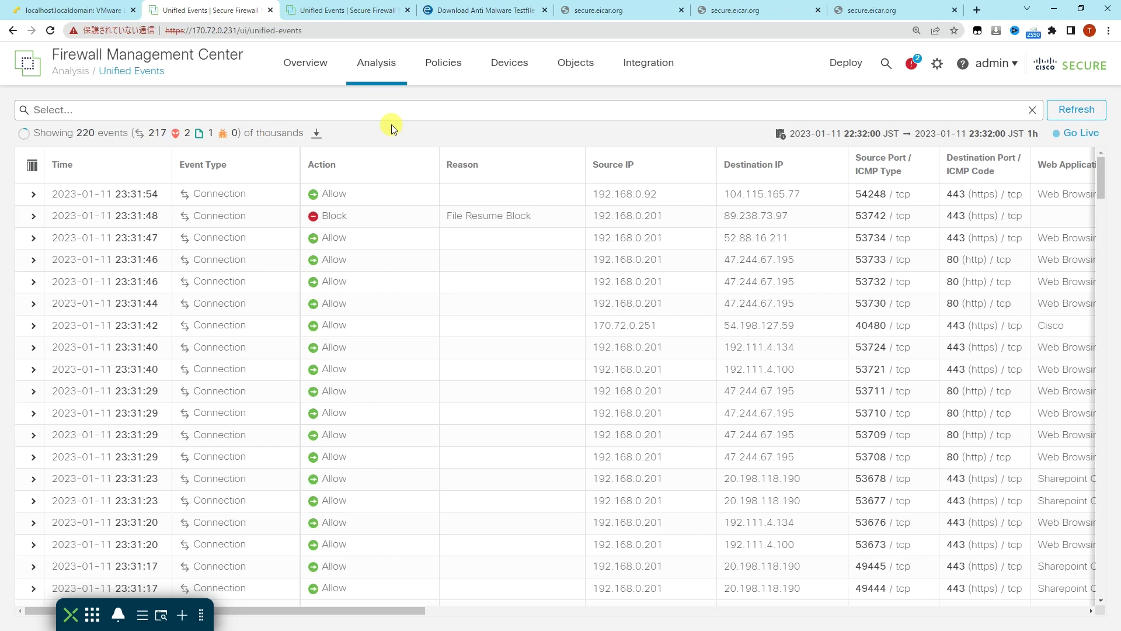
pyautogui.scroll(-15, 493, 378)
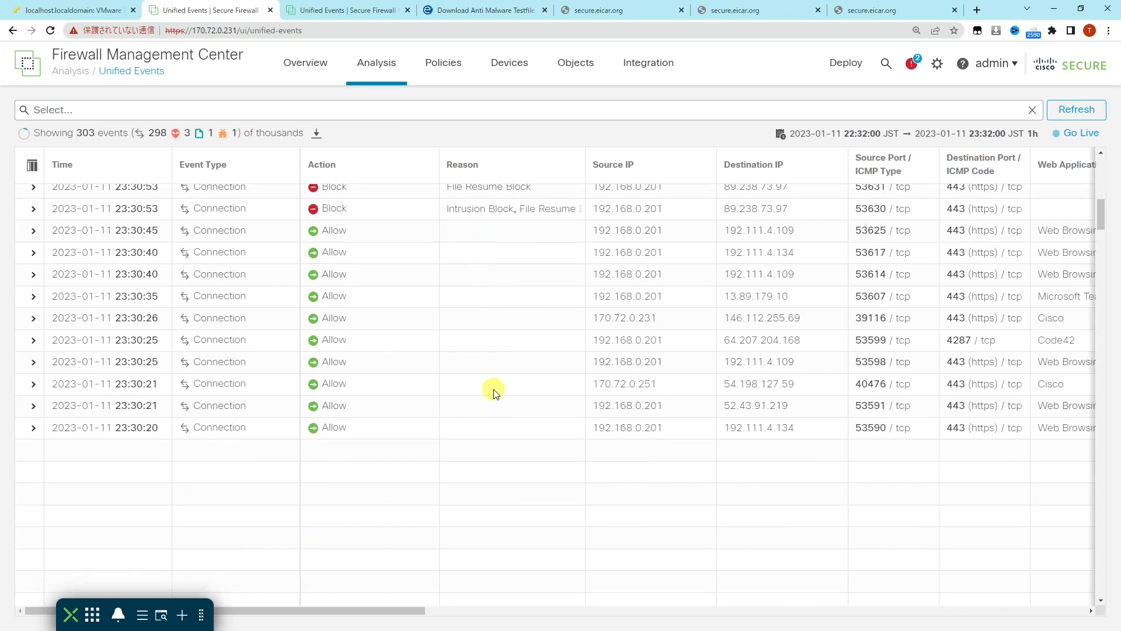
pyautogui.scroll(-10, 493, 392)
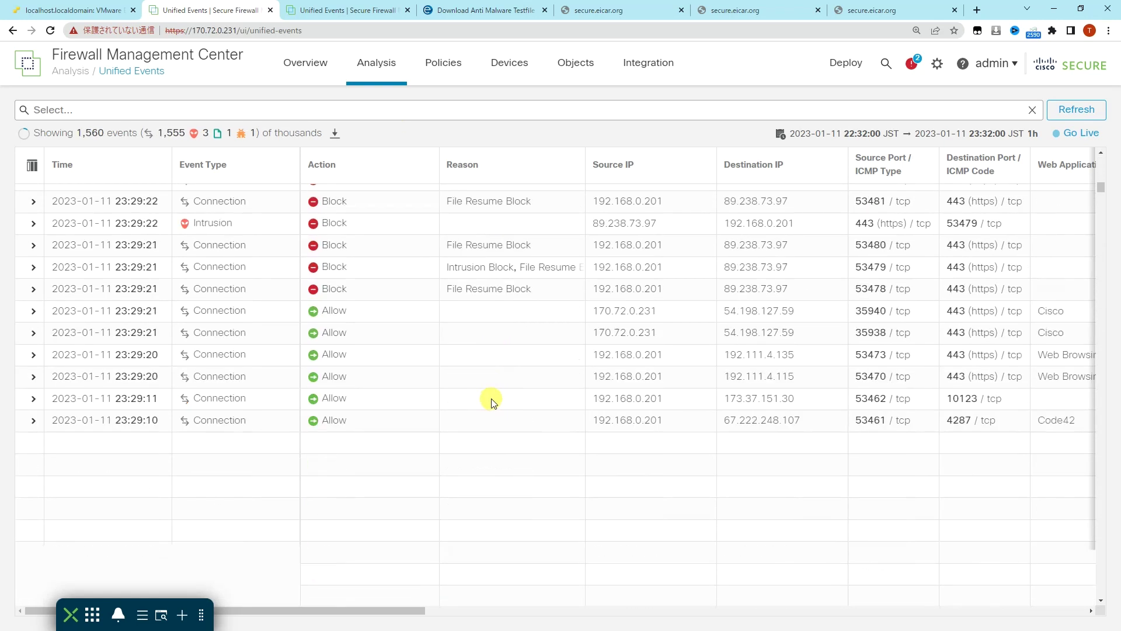
pyautogui.scroll(-10, 493, 400)
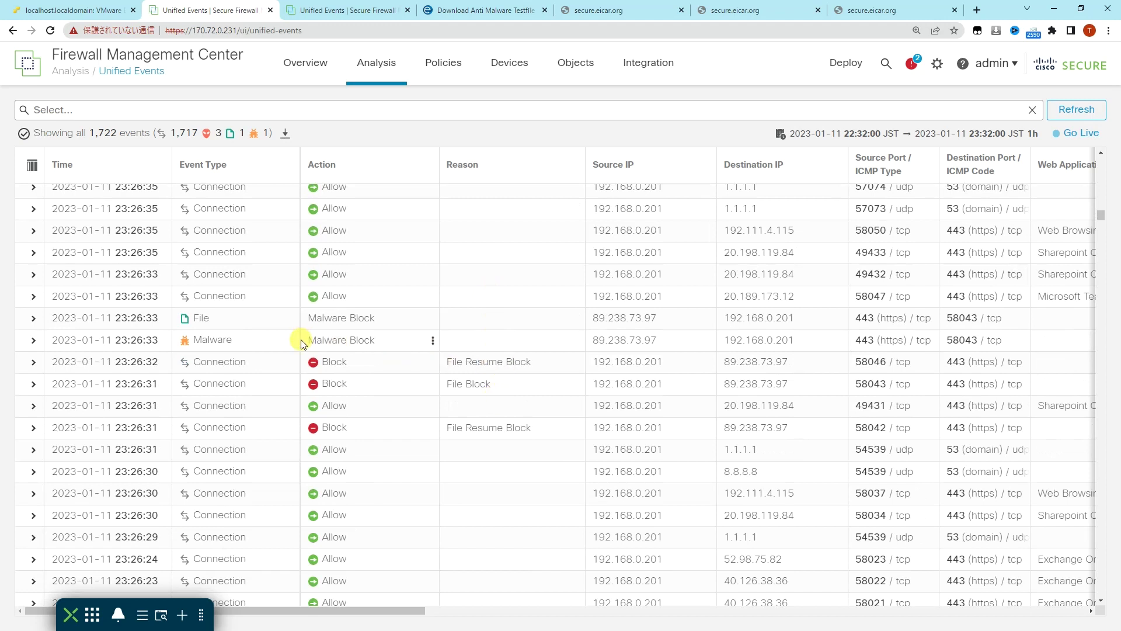
pyautogui.click(367, 342)
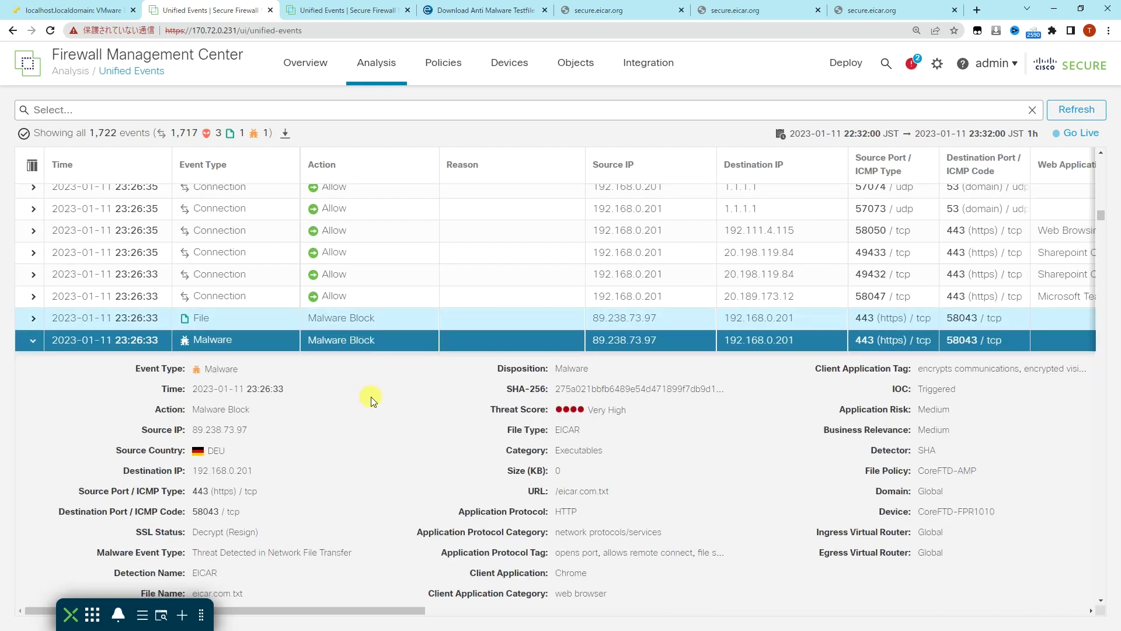
pyautogui.scroll(-1, 372, 400)
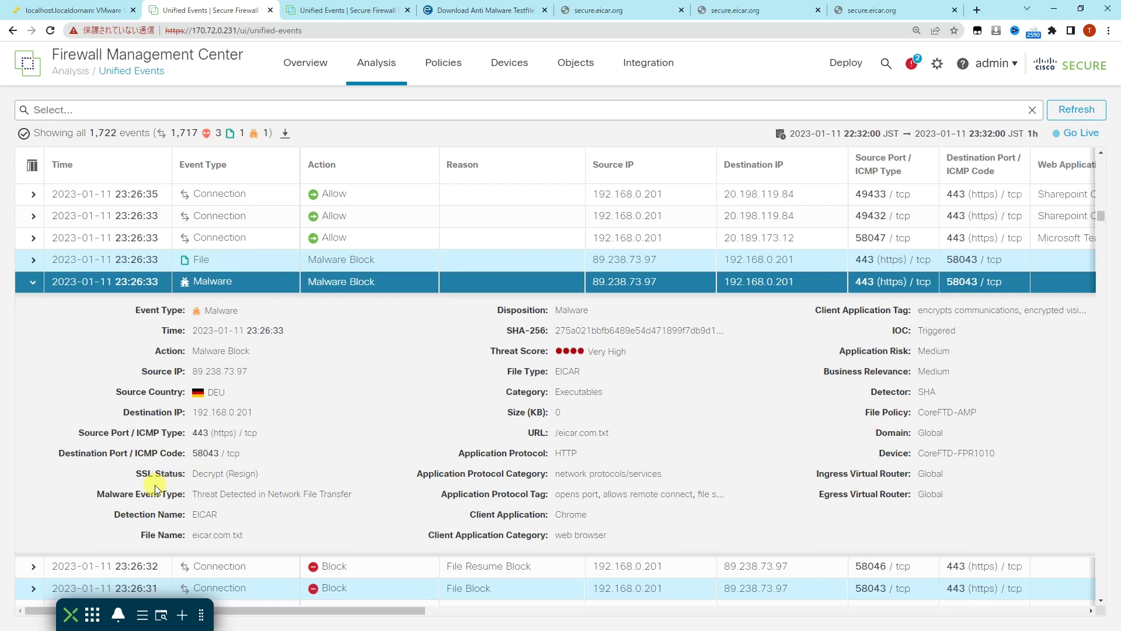